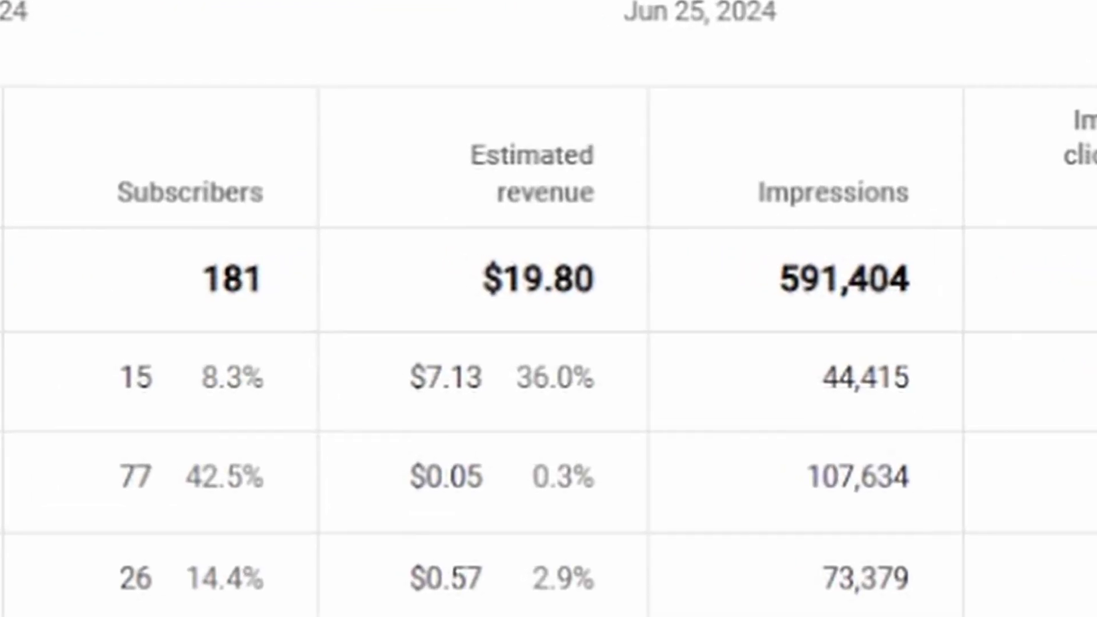
Step: Examine the channel's total estimated revenue and the per-video performance figures in the last 90 days report
drag(461, 282, 563, 242)
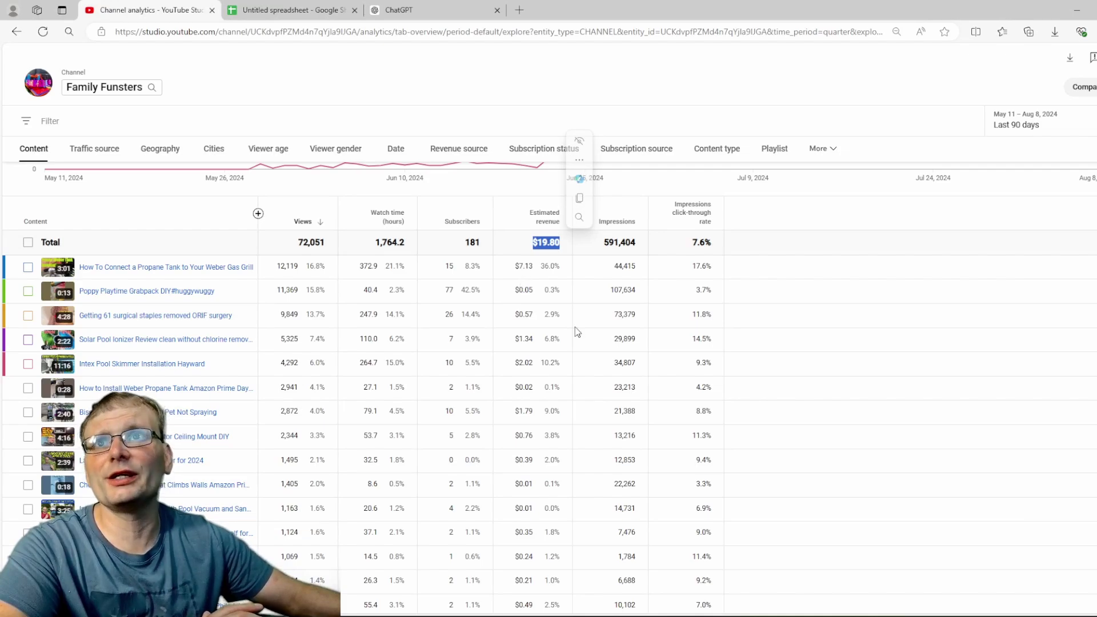
click(763, 350)
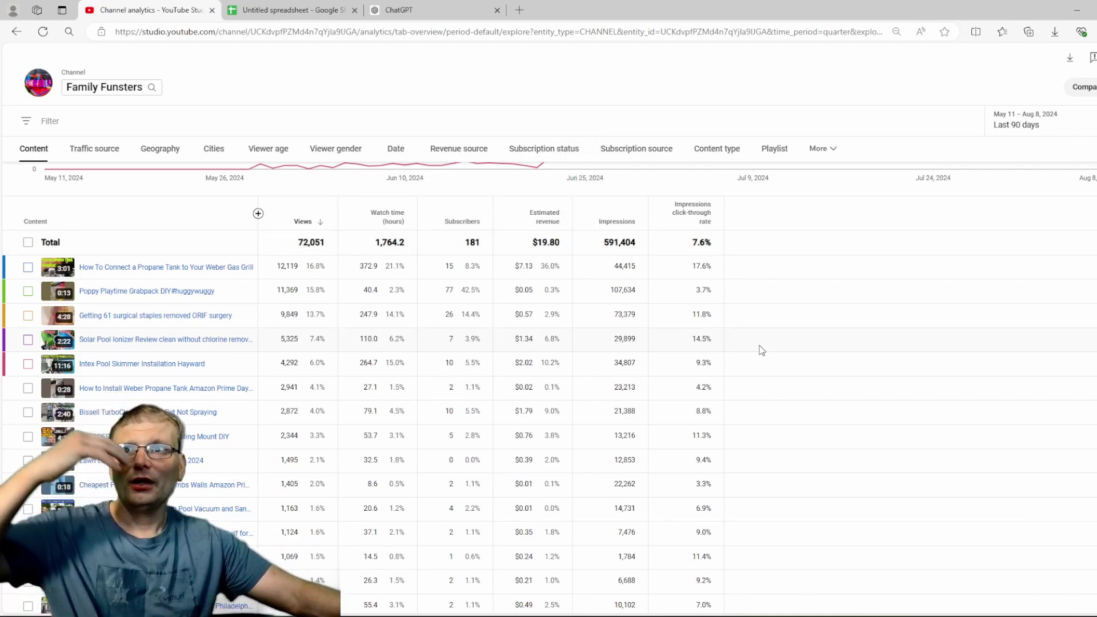
scroll(440, 319, down, 1)
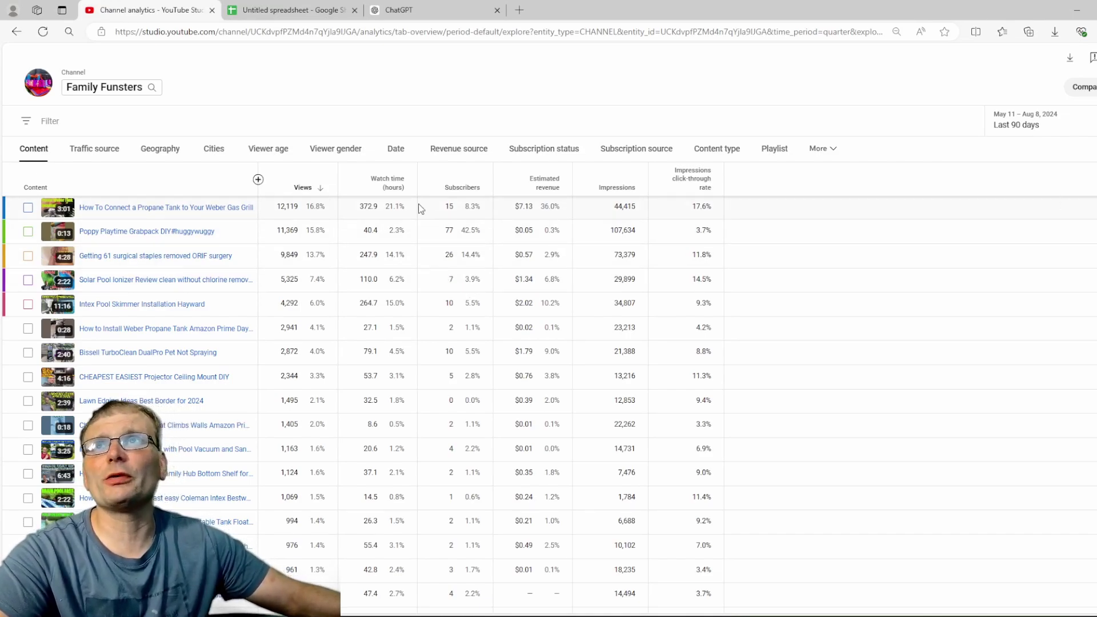
Step: Switch to the Google Sheets spreadsheet and copy the exported video performance data in A1:H331
click(305, 9)
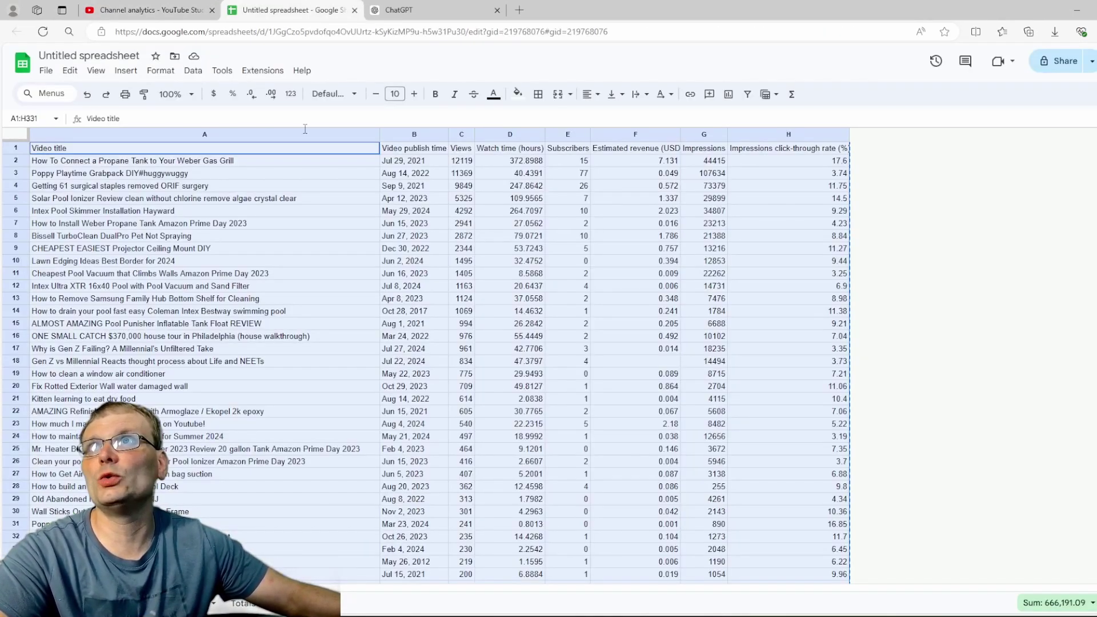
right_click(321, 349)
click(373, 207)
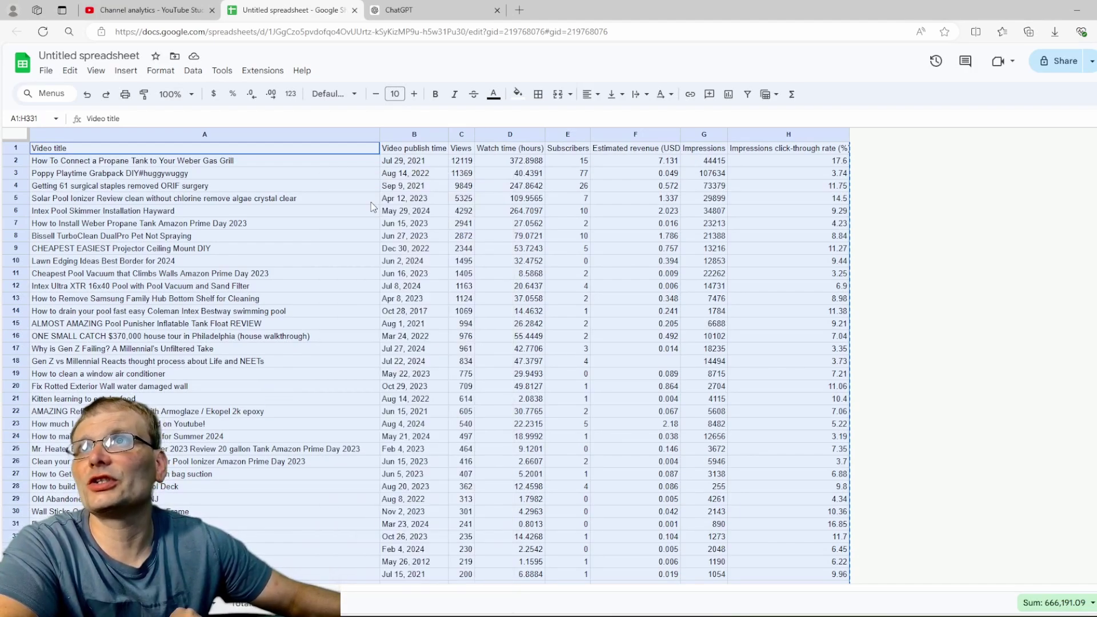
Step: Switch to ChatGPT and submit the copied video performance data as a message in a new chat
click(431, 14)
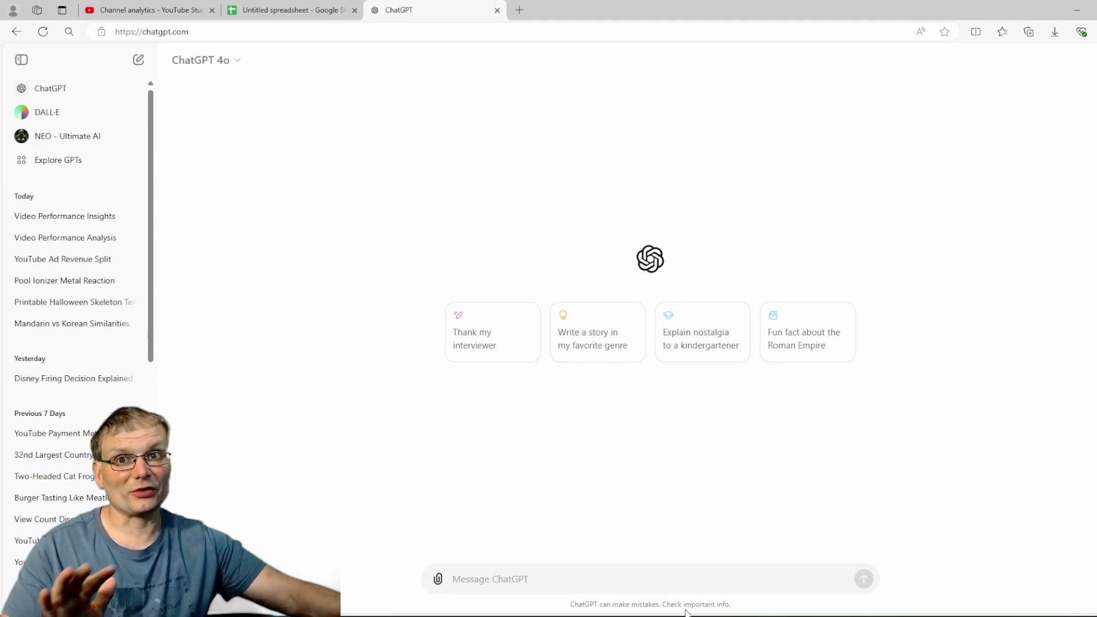
click(559, 576)
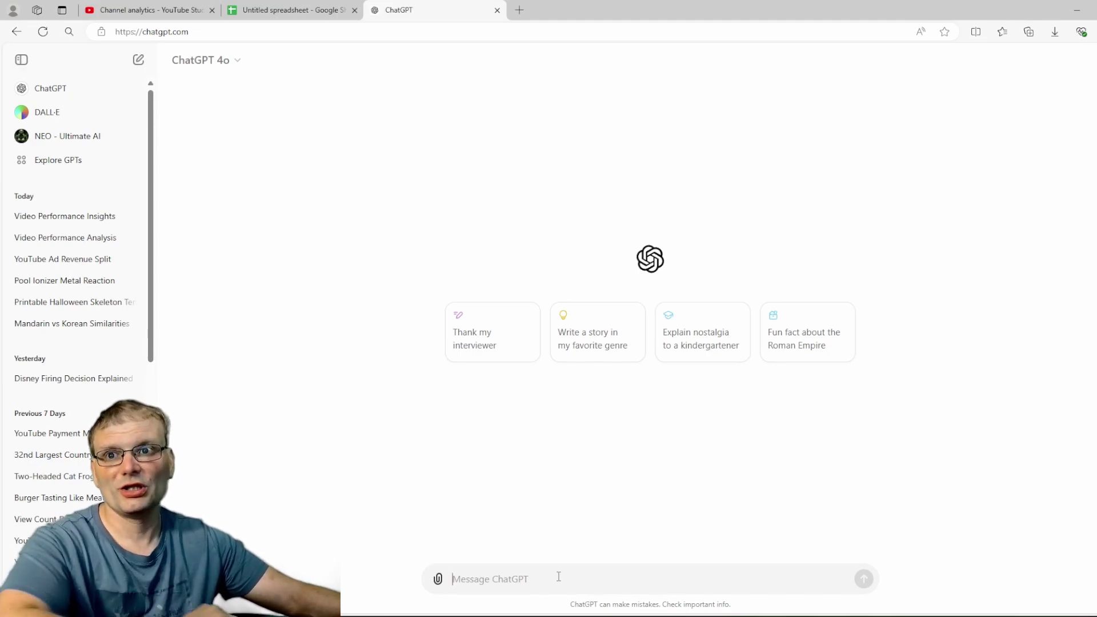
right_click(492, 576)
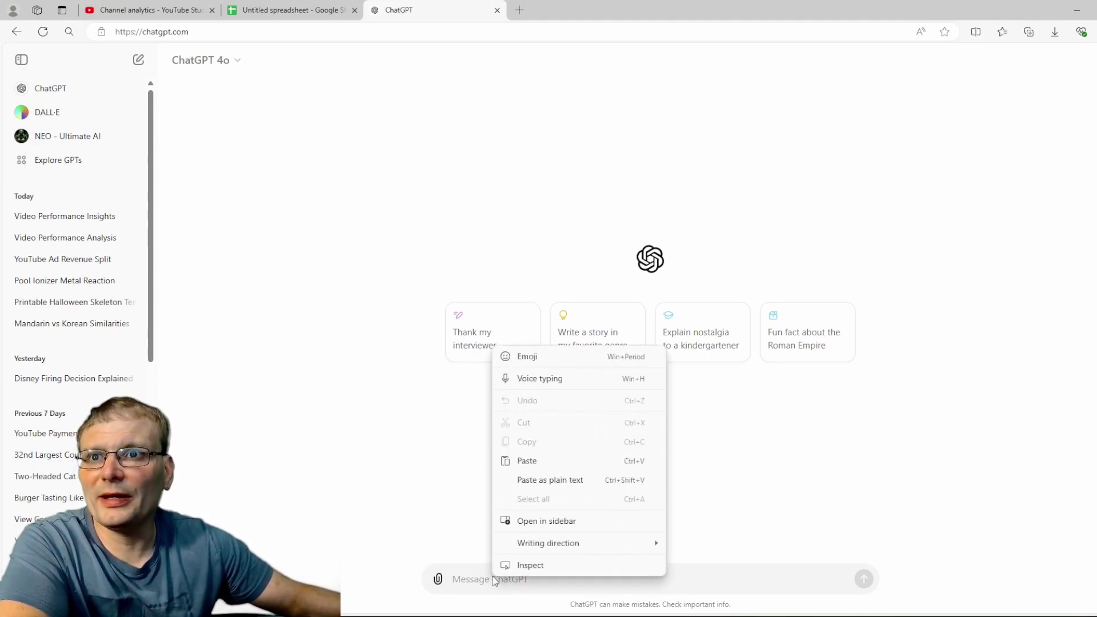
click(538, 460)
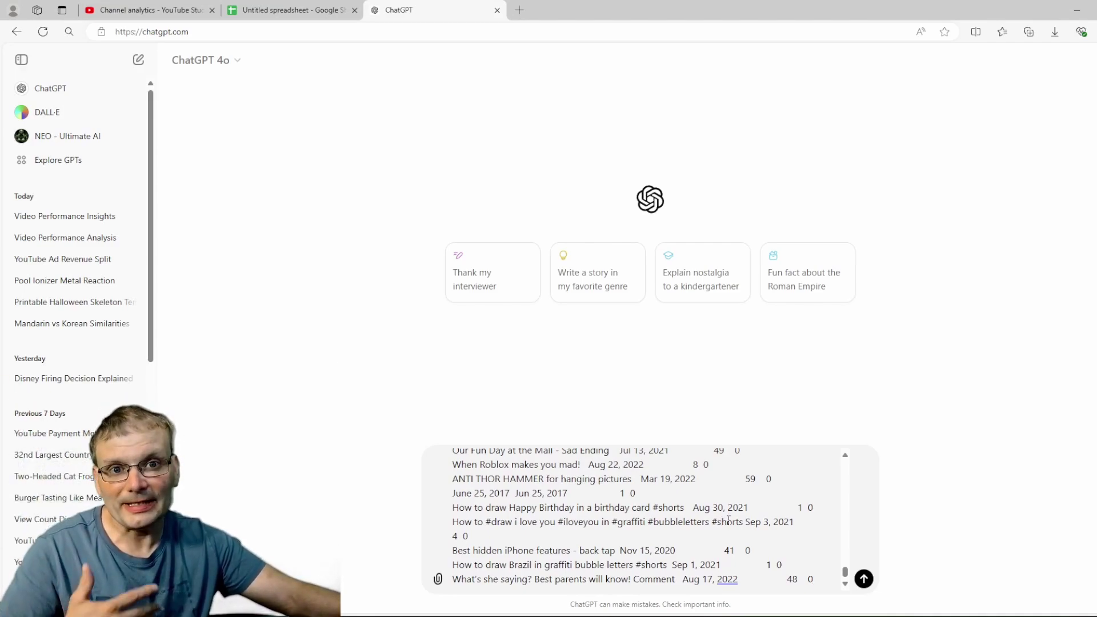
click(866, 580)
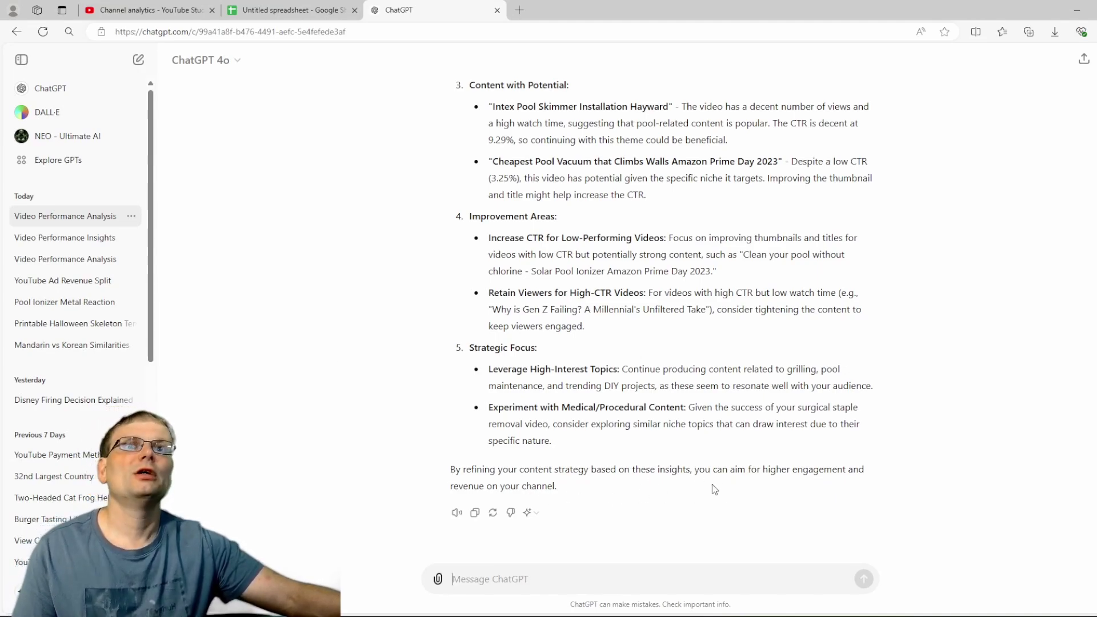
Step: Read through the video analysis reply, from high performing and underperforming content down to the strategic focus
scroll(750, 450, up, 4)
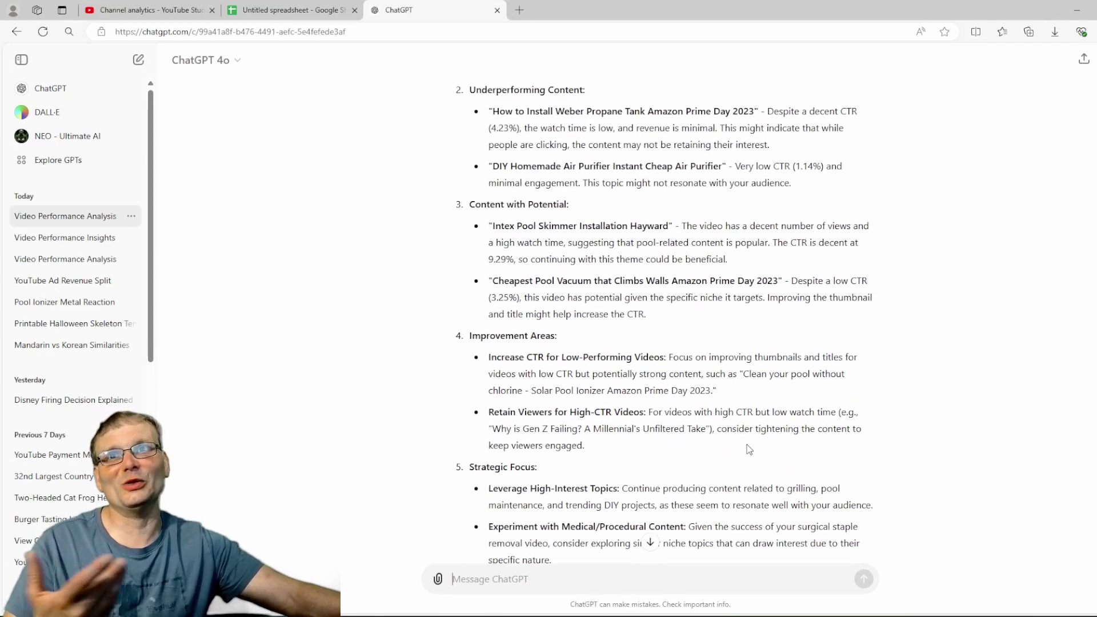
scroll(750, 450, up, 2)
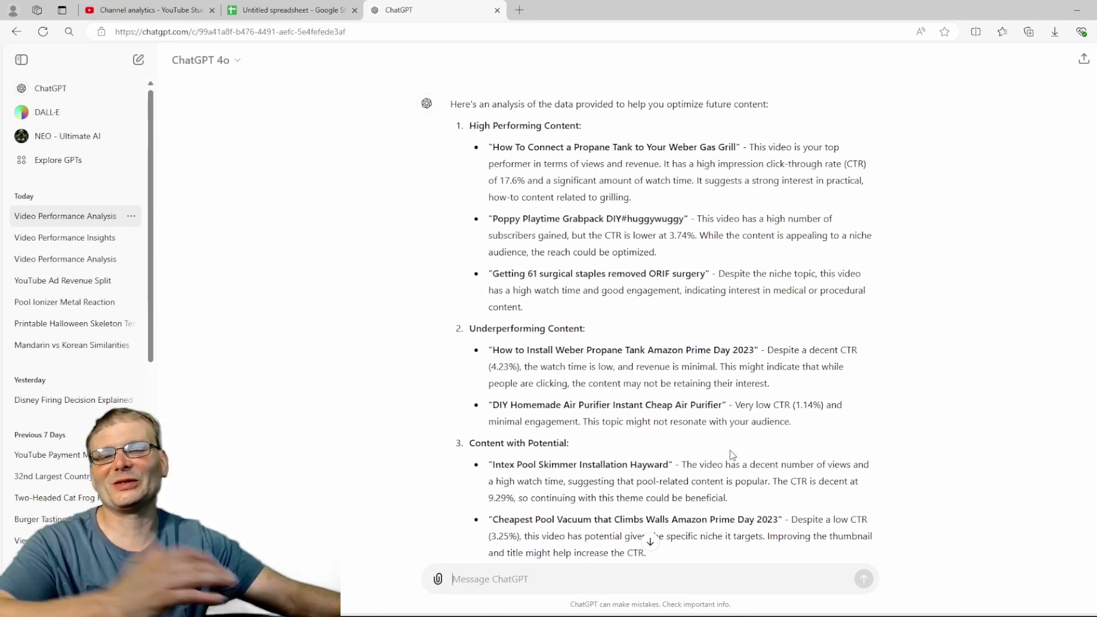
scroll(730, 454, up, 1)
drag(467, 191, 645, 219)
click(644, 218)
scroll(481, 324, down, 1)
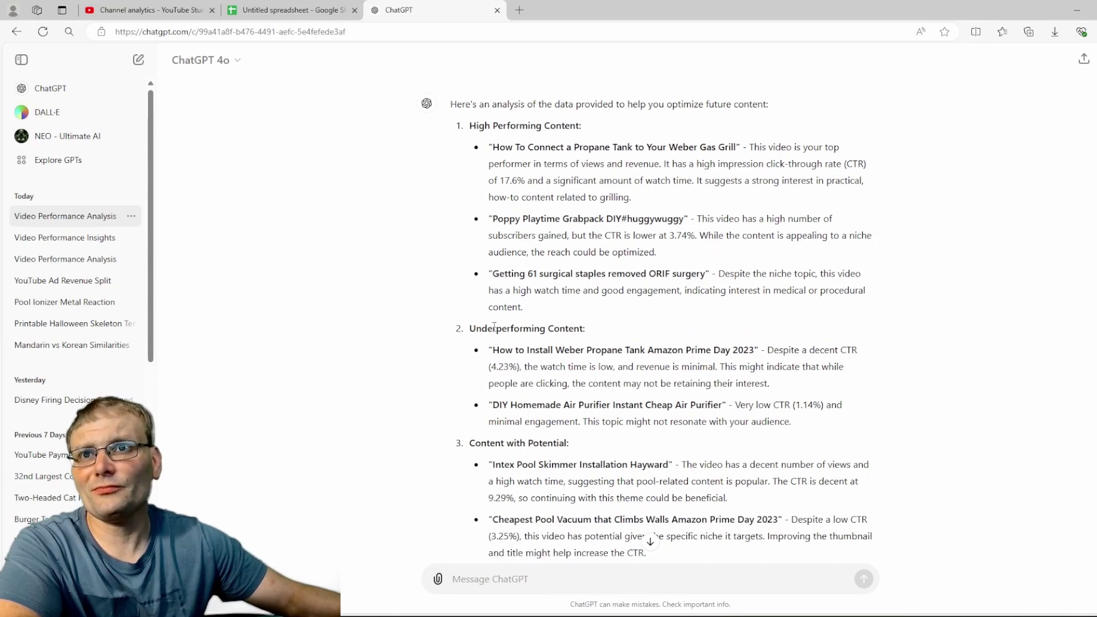
drag(482, 324, 579, 351)
click(579, 351)
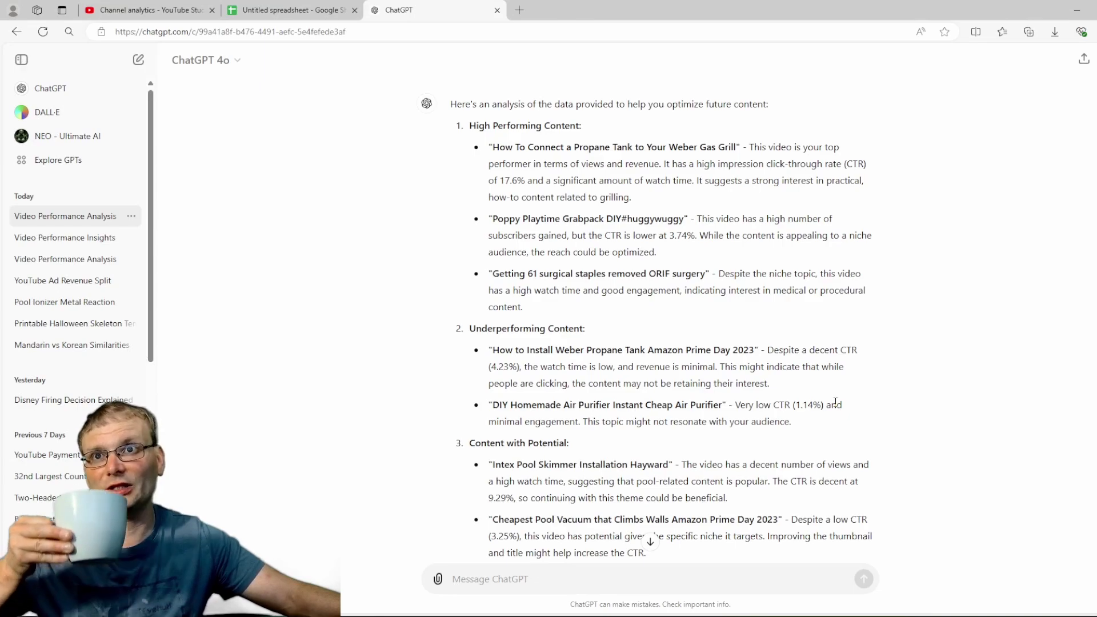
scroll(766, 474, down, 6)
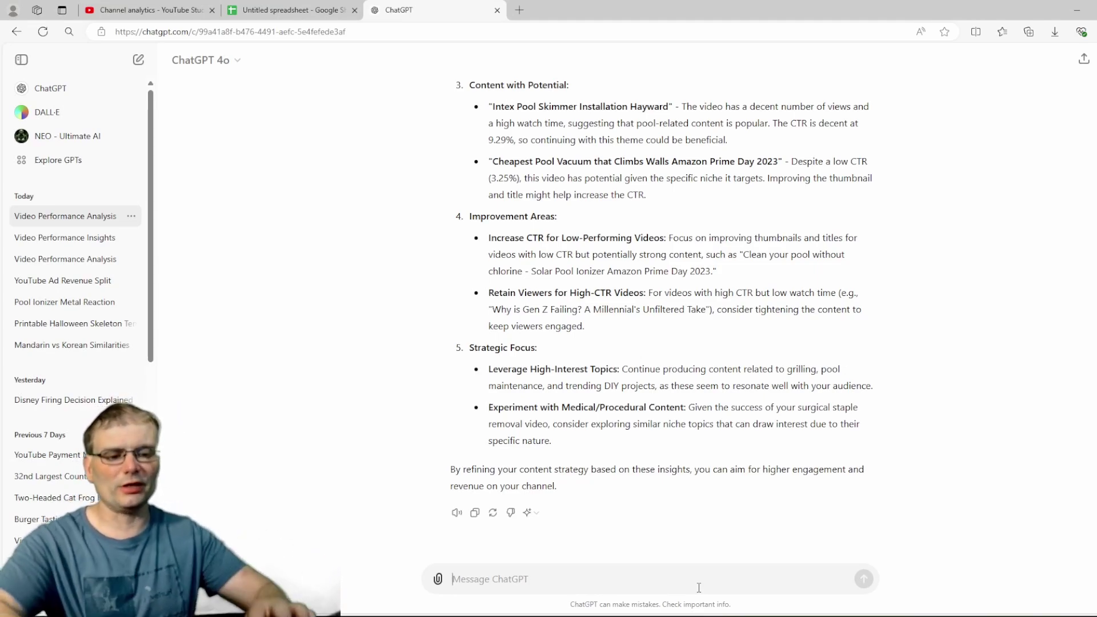
Step: Send the prompt "so based on this data what would be an easy to make video that would perform well with my audience"
text(so based)
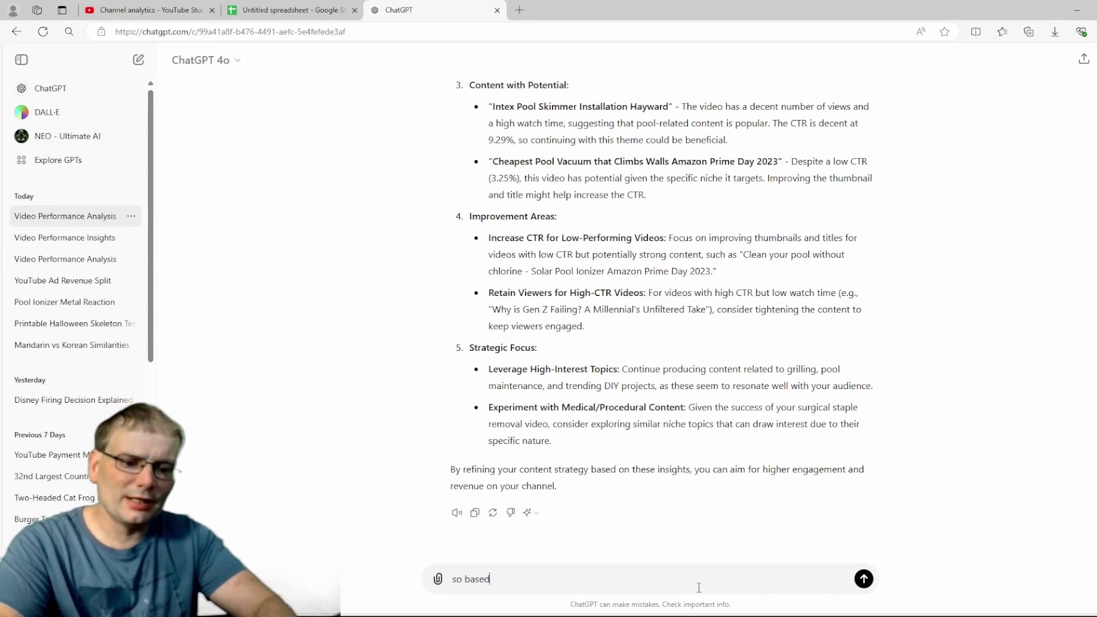
text( on this da)
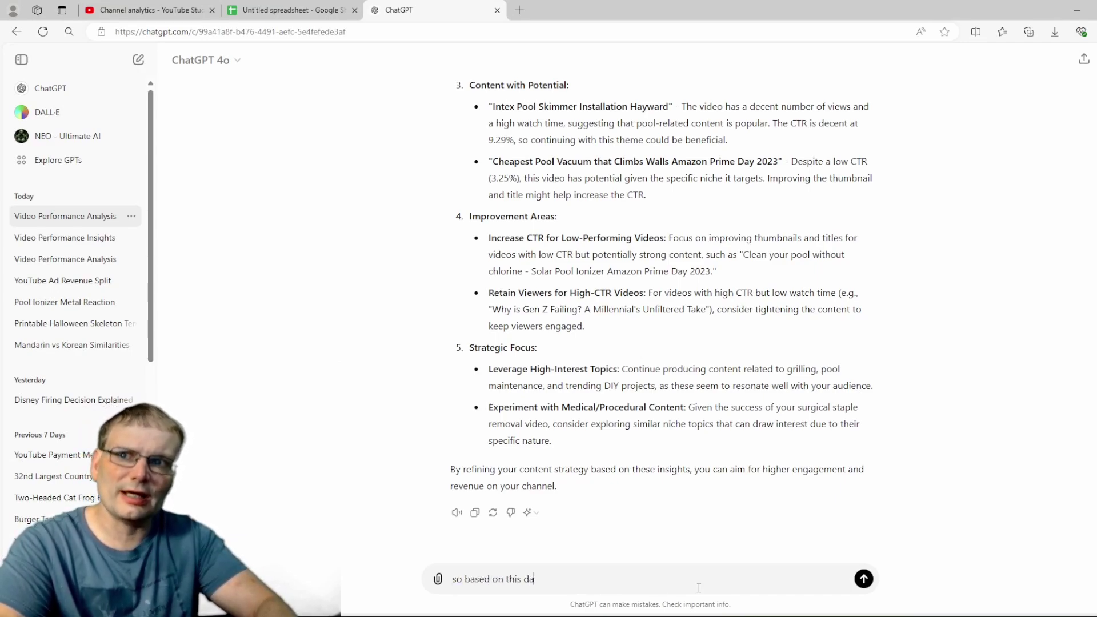
text(ta what wou)
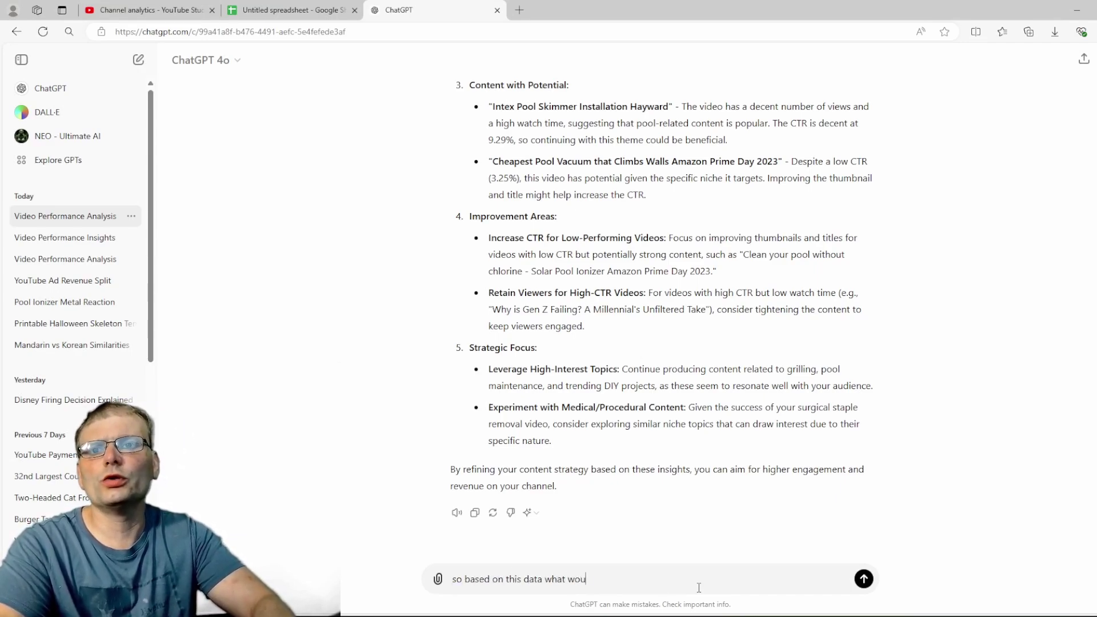
text(ld be an e)
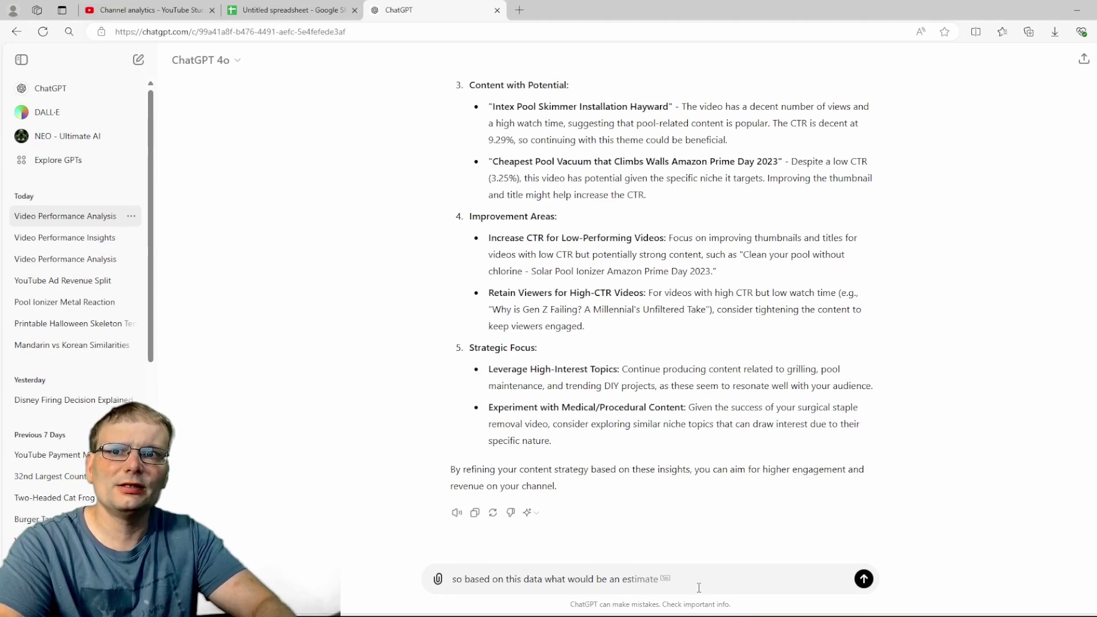
text(asy to make vi)
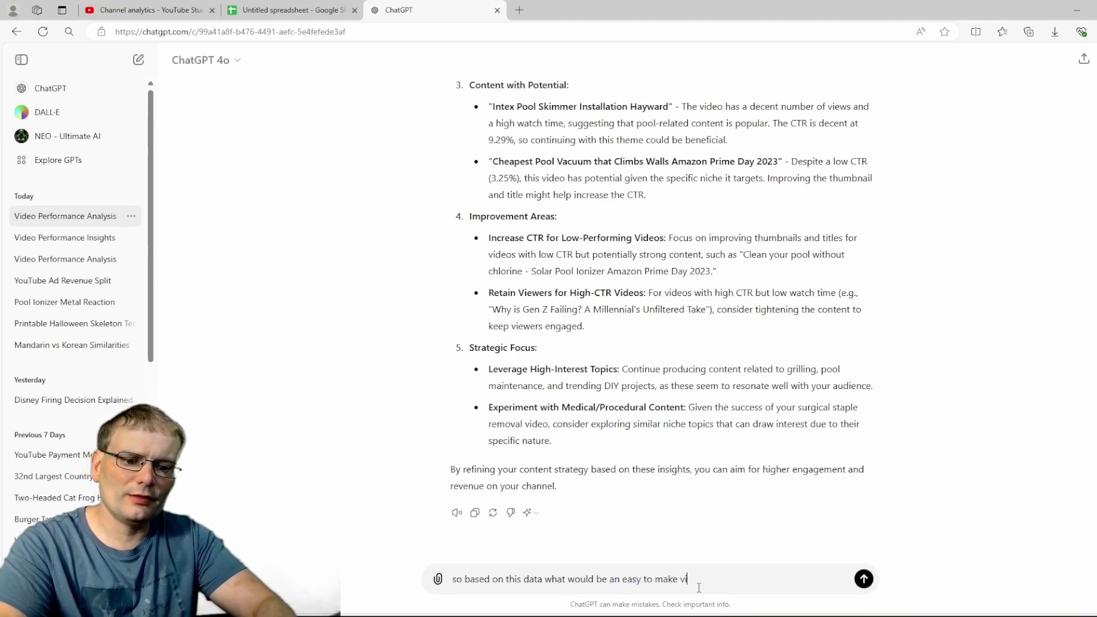
text(deo that would per)
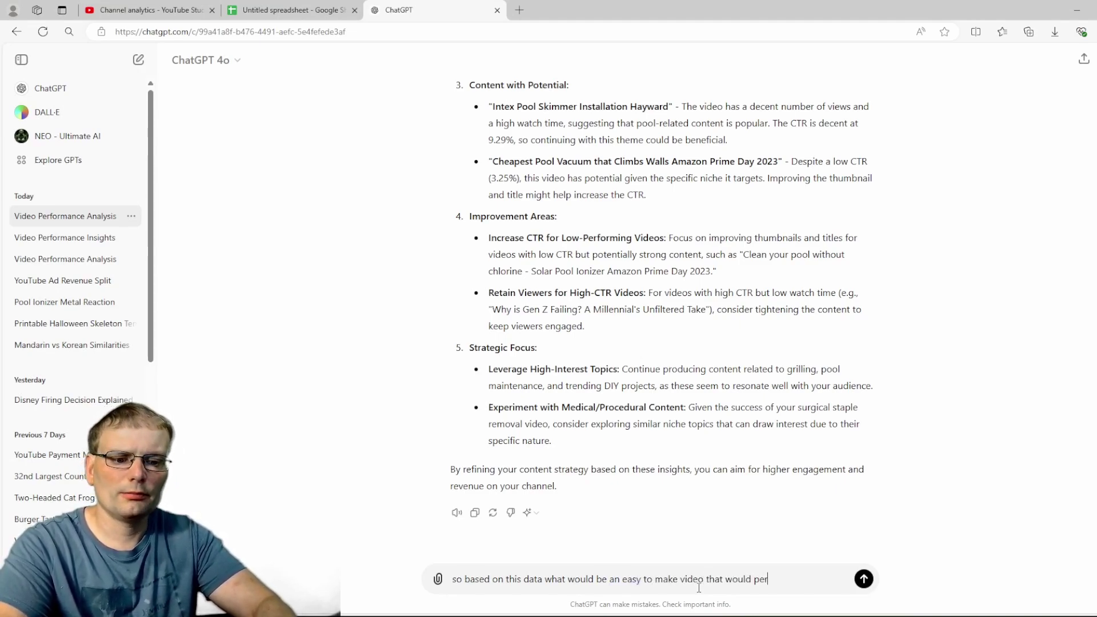
text(form well with )
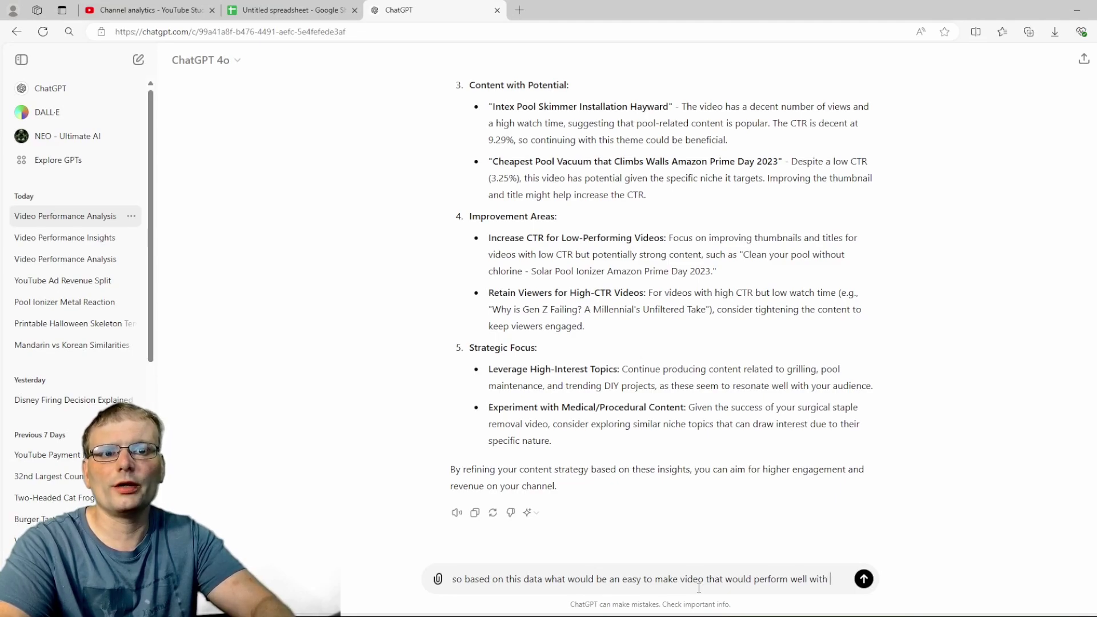
text(myu audience)
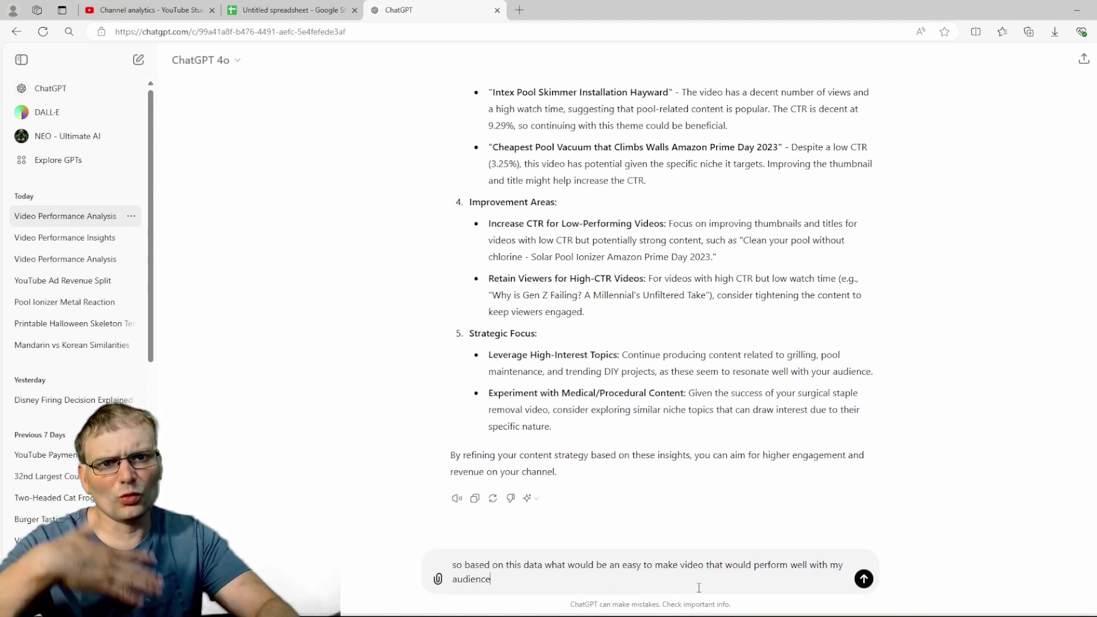
key(Return)
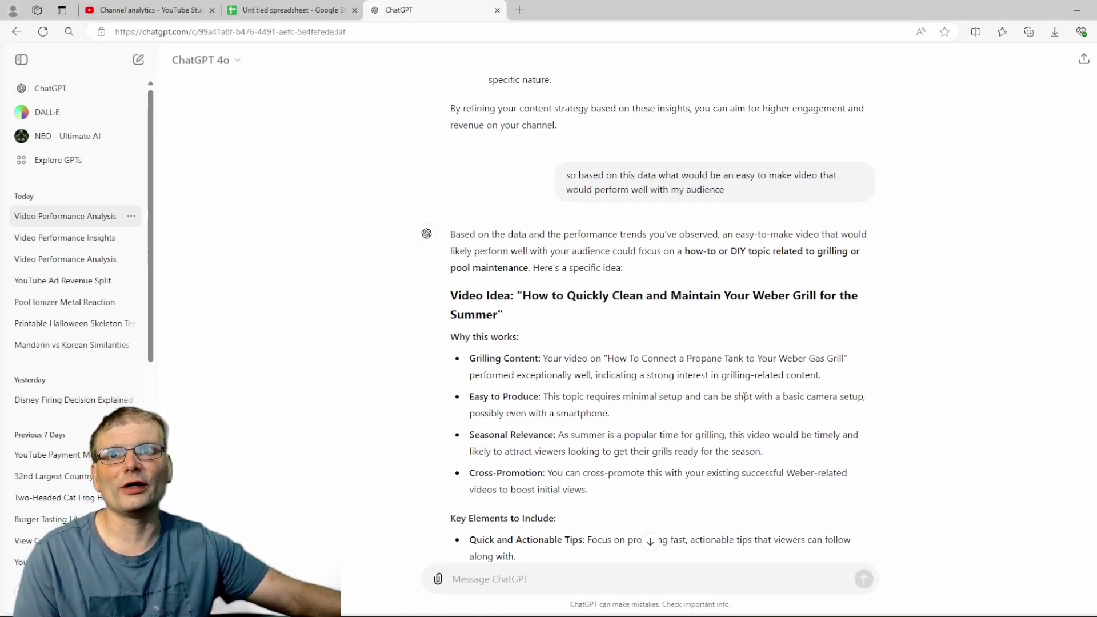
Step: Read the suggested video idea and send the follow-up "but its already almost mid august would there be a better option"
scroll(745, 397, down, 1)
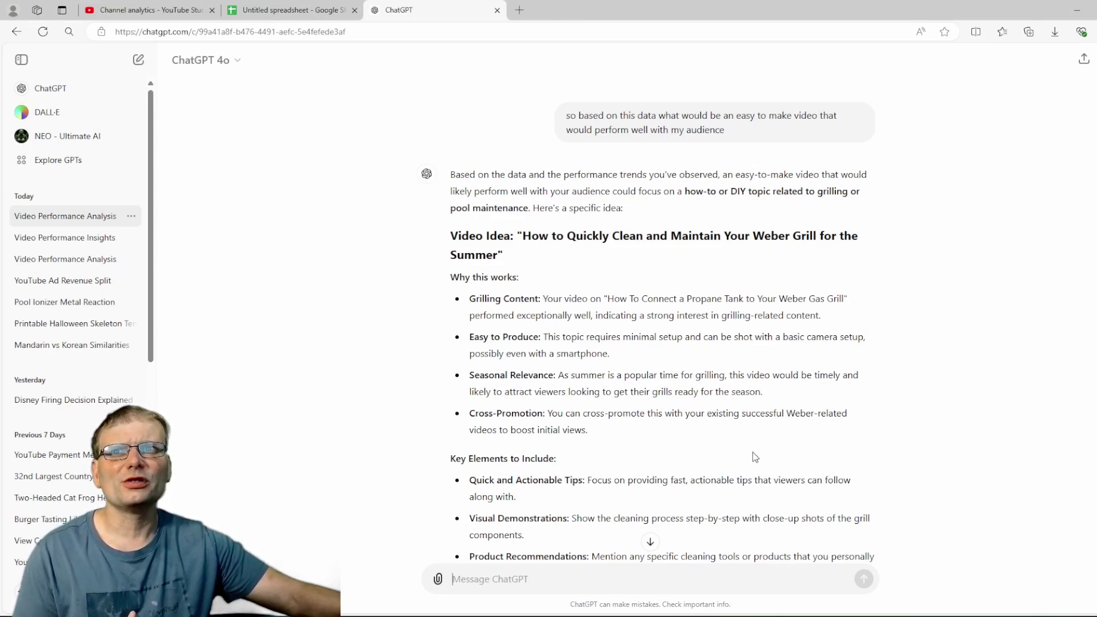
scroll(753, 453, down, 1)
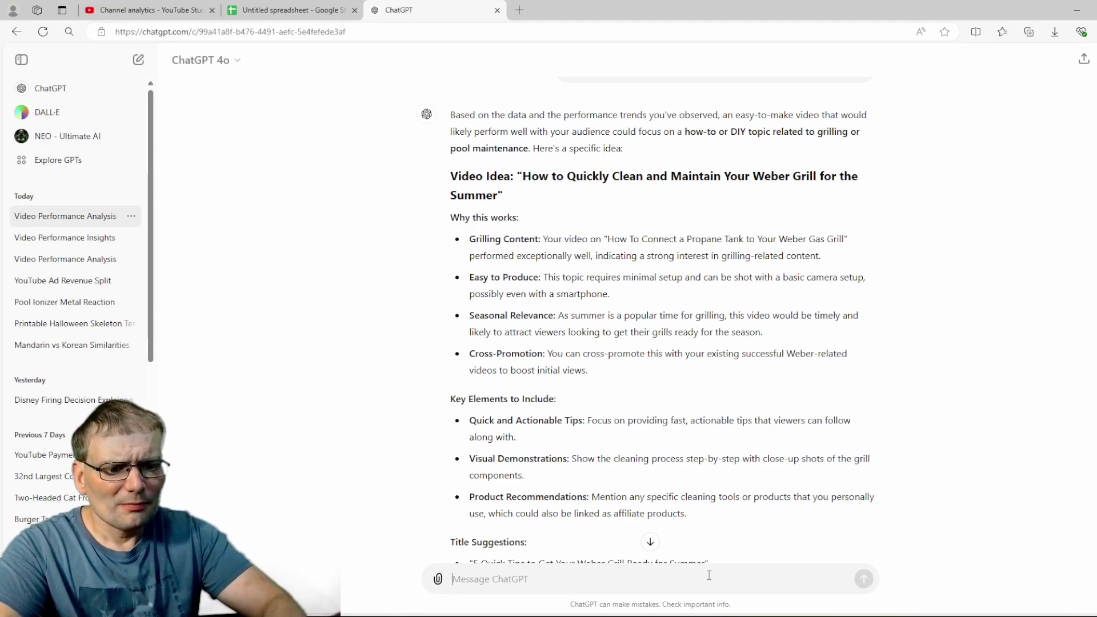
text(but its alrea)
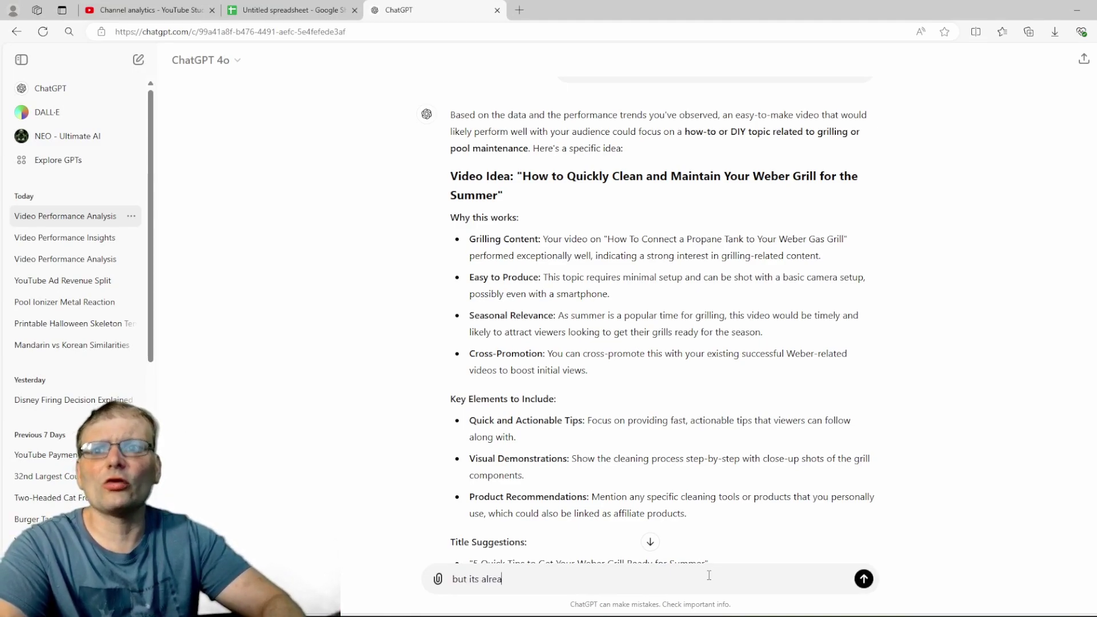
text(dy almost mid )
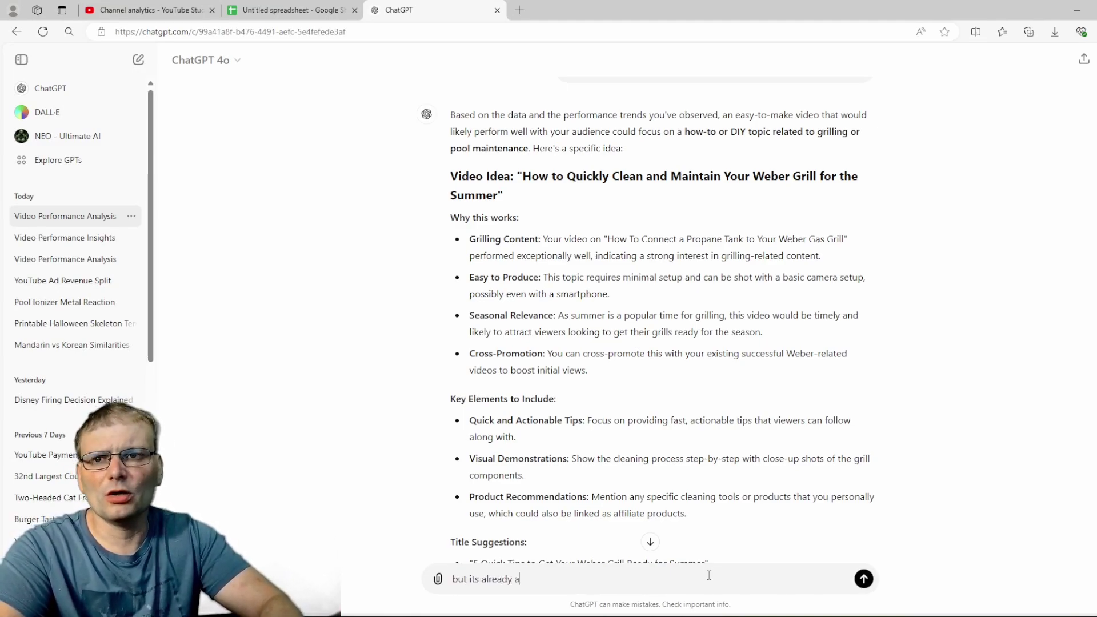
text(august wo)
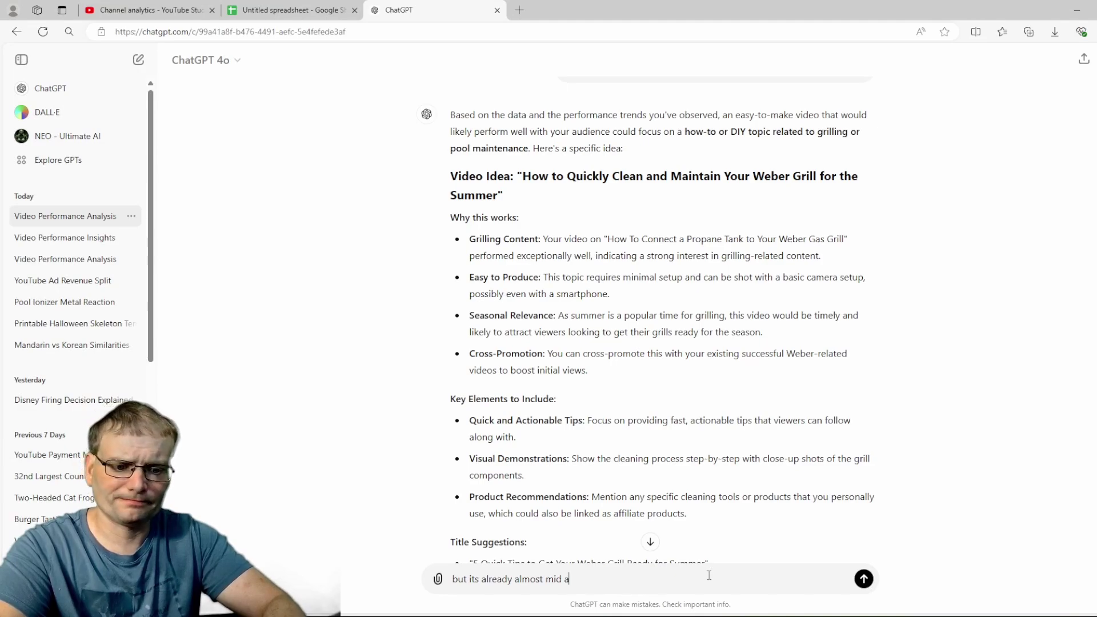
text(uld)
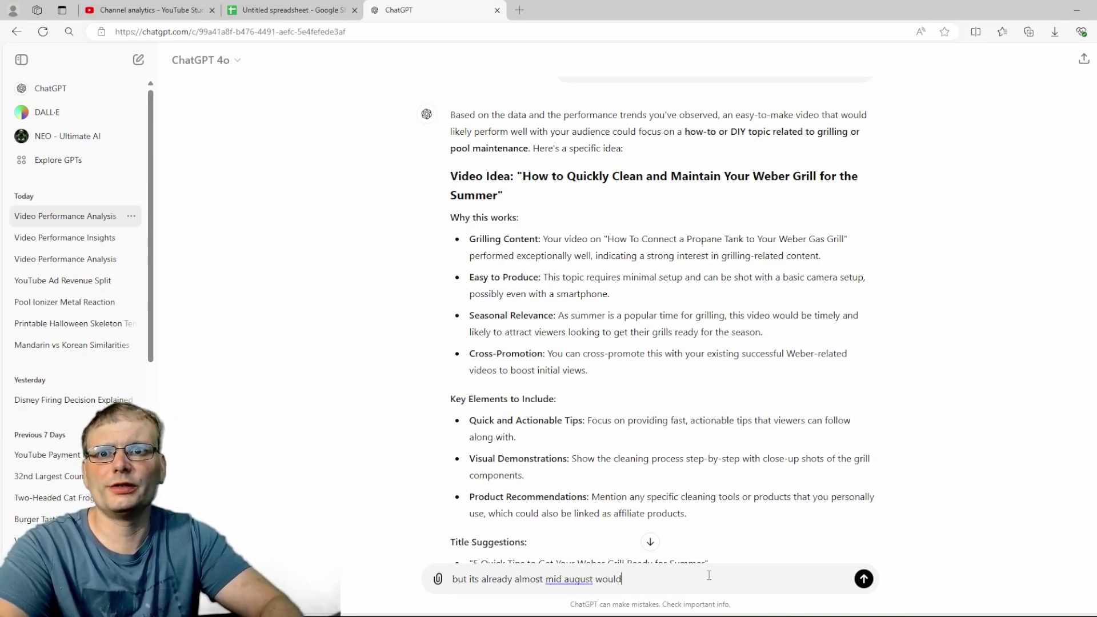
text( there be a better opp)
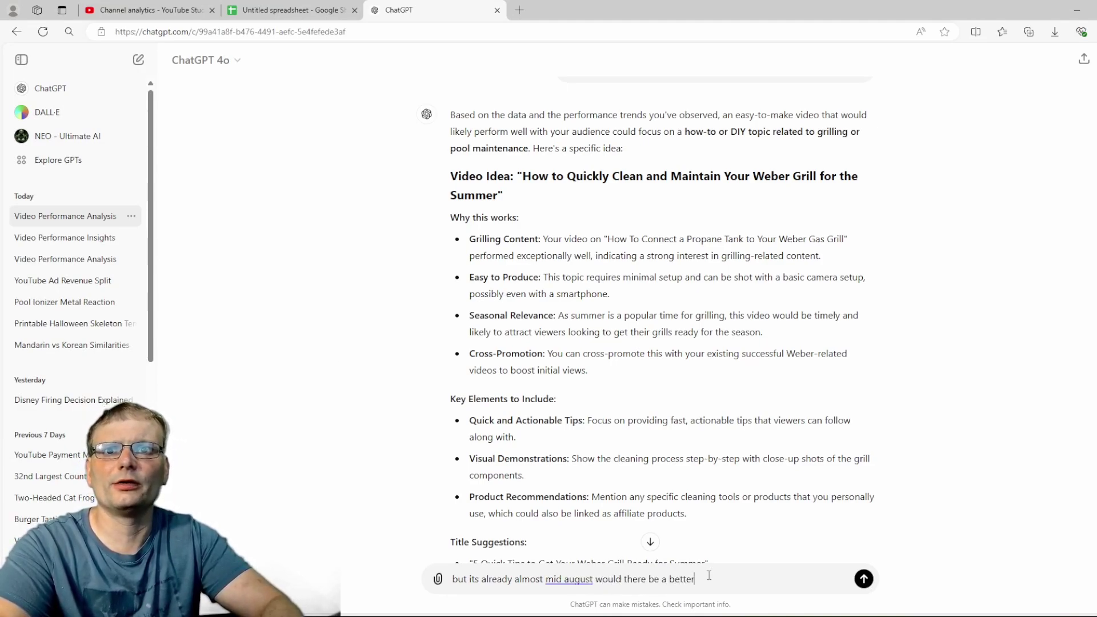
key(BackSpace)
key(BackSpace)
text(ption)
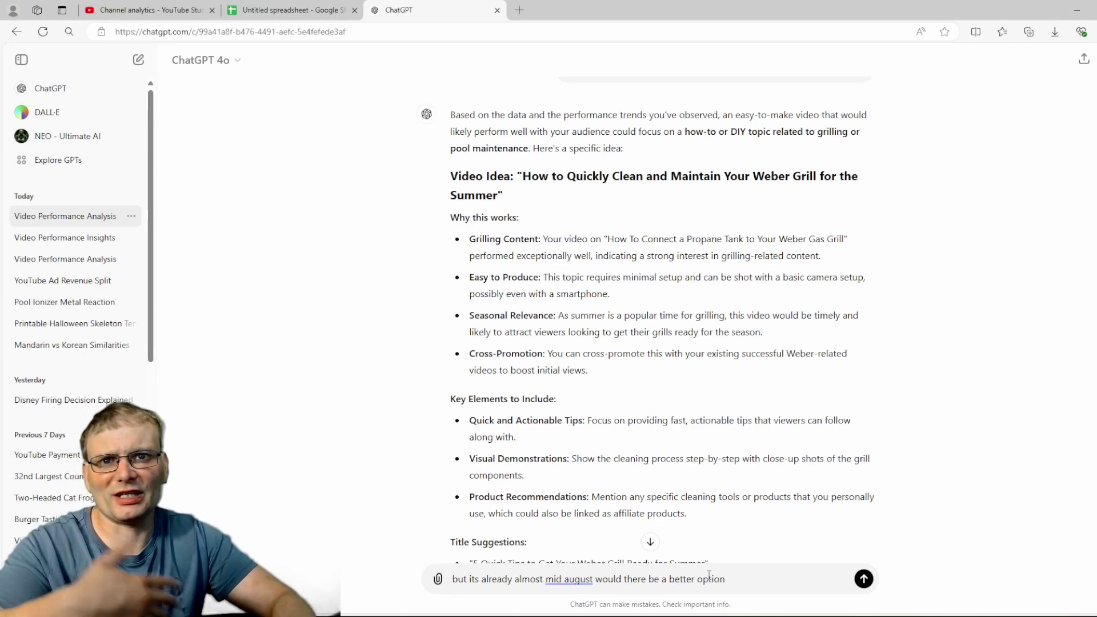
key(Return)
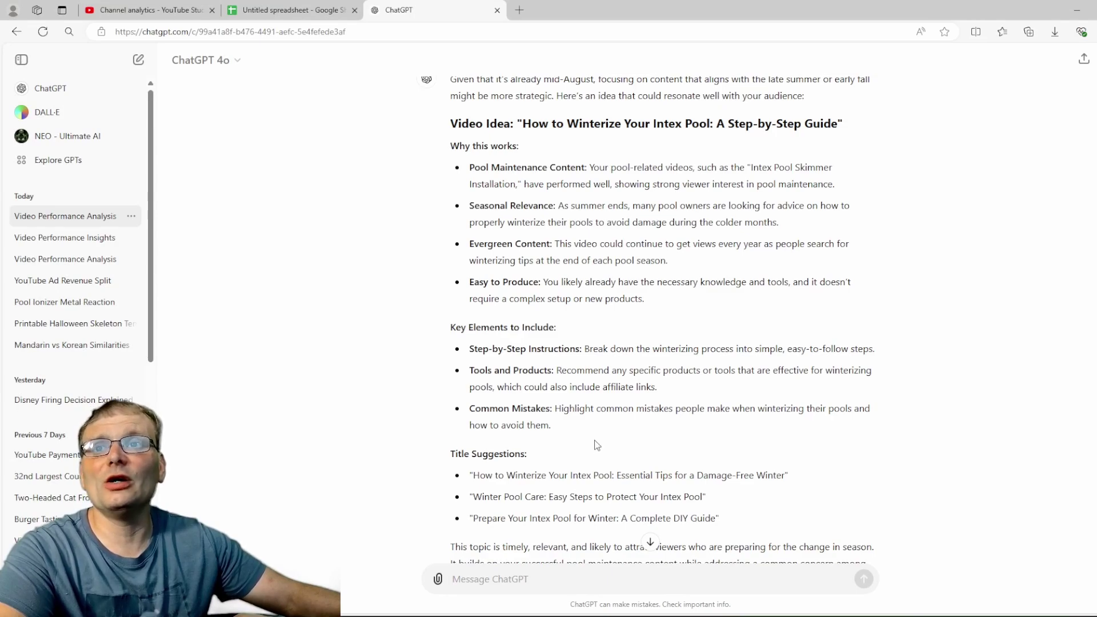
Step: Review the key elements and title suggestions in the latest reply and ready the message field for another prompt
scroll(598, 447, down, 1)
scroll(599, 447, down, 1)
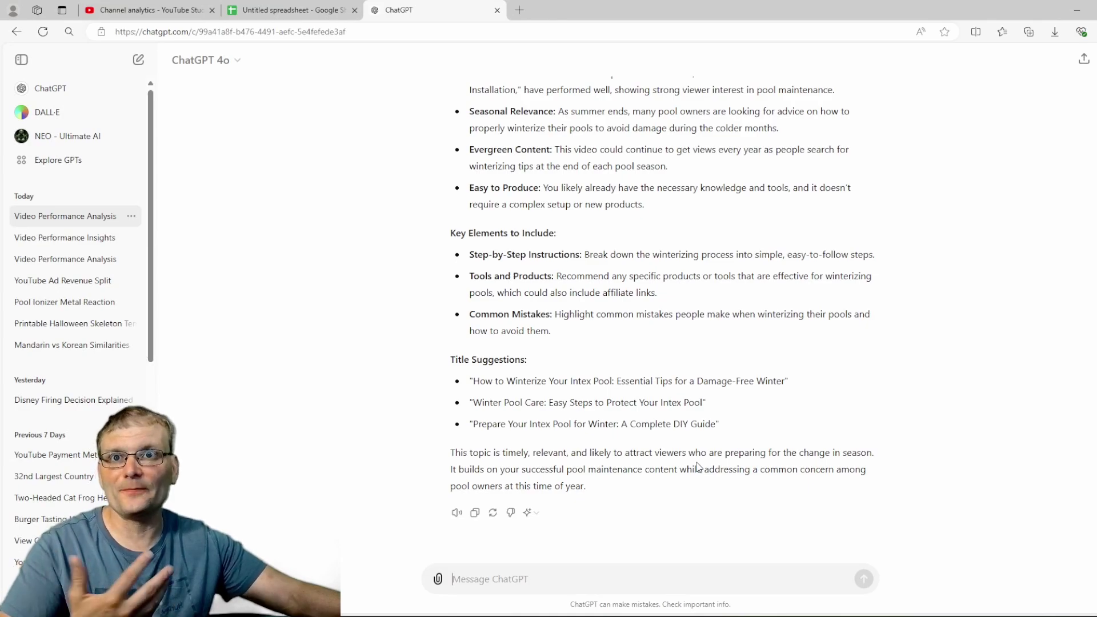
click(702, 582)
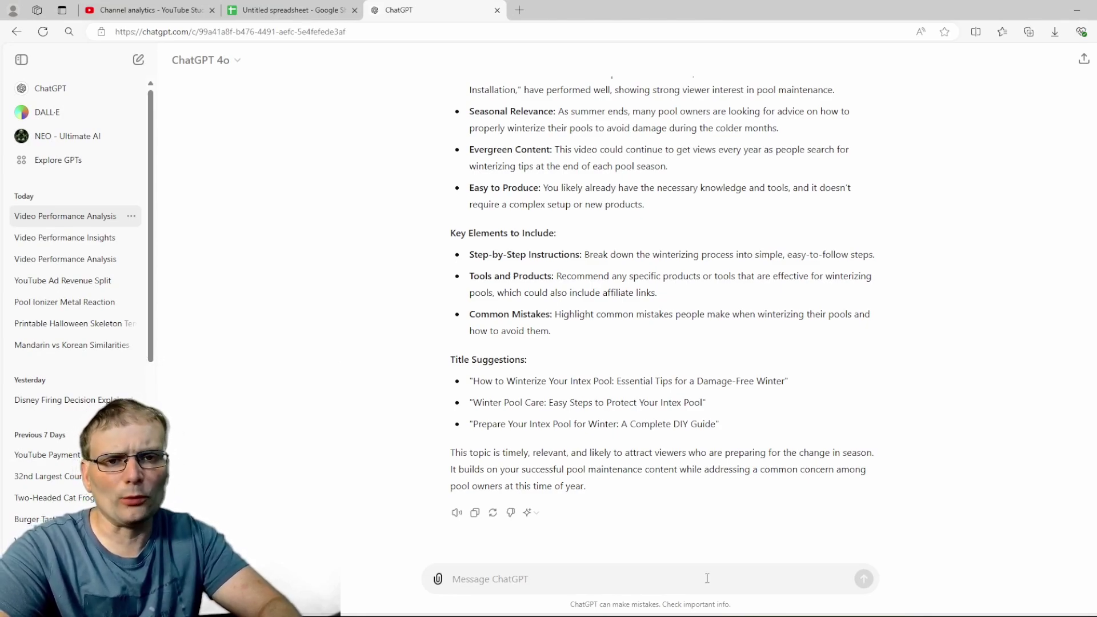
Step: Begin a message with "Can you give me something about this idea that would be a bit different than usual to stand out also"
text(Ca)
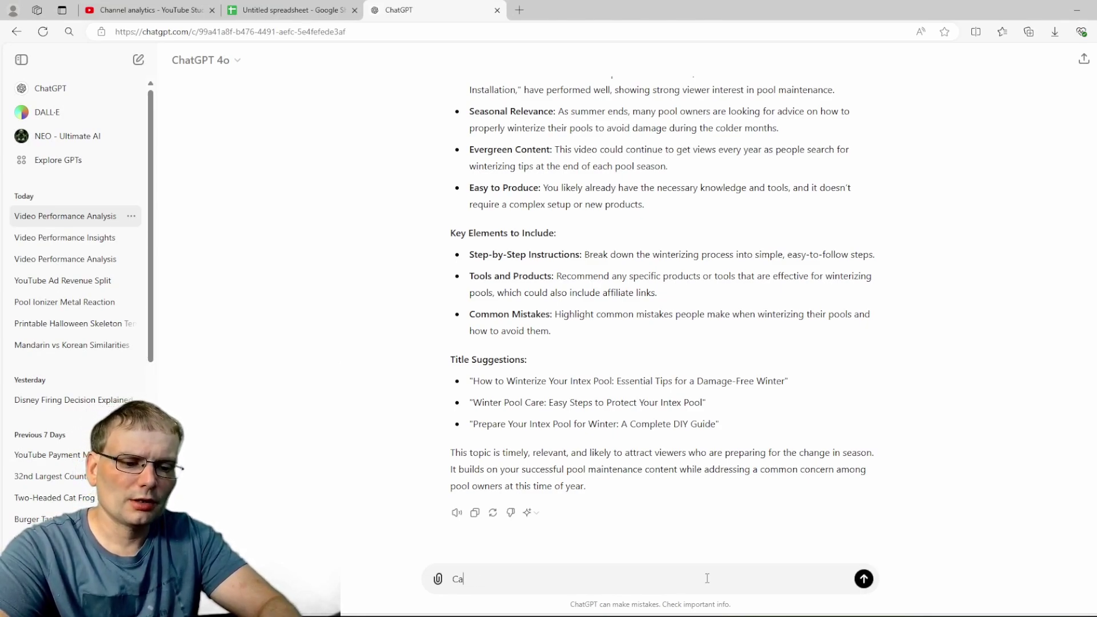
text(n you give me something )
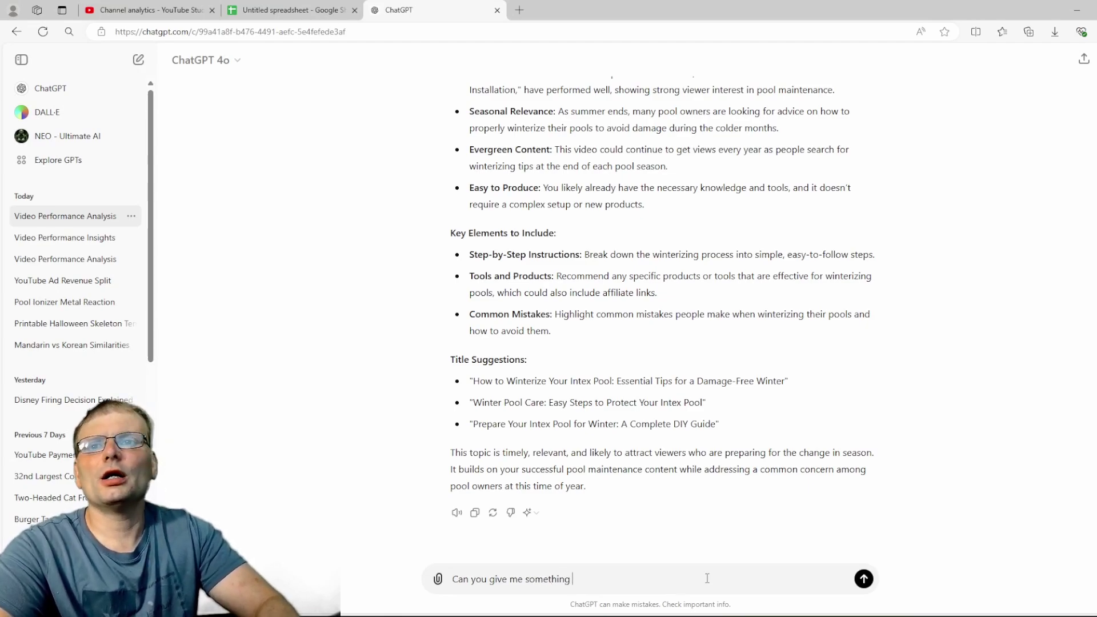
text(about this idea)
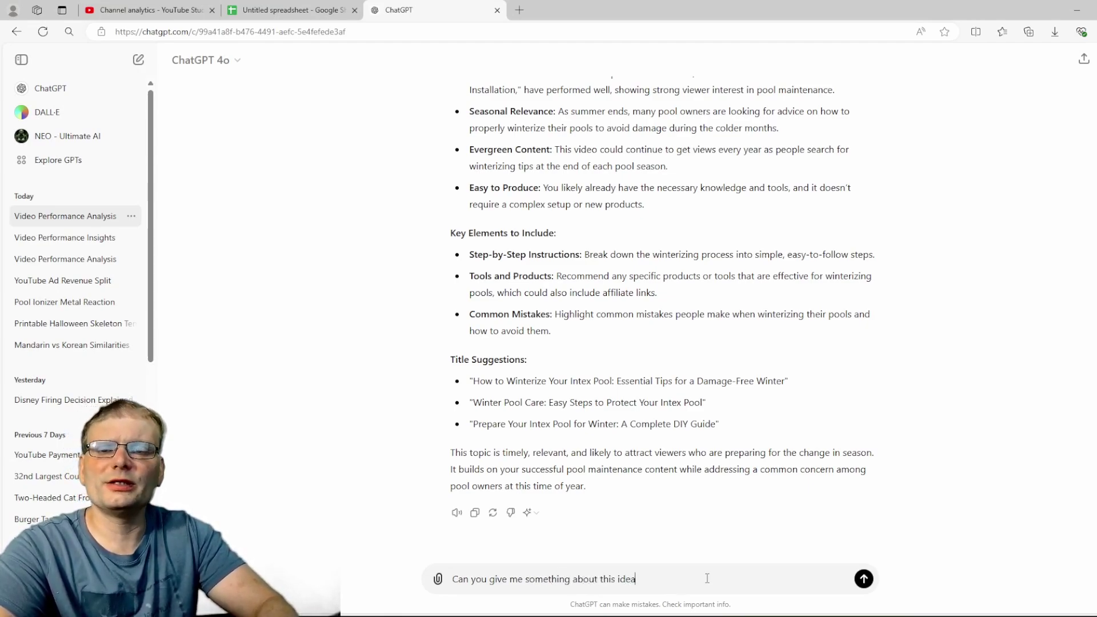
text( that would be a b)
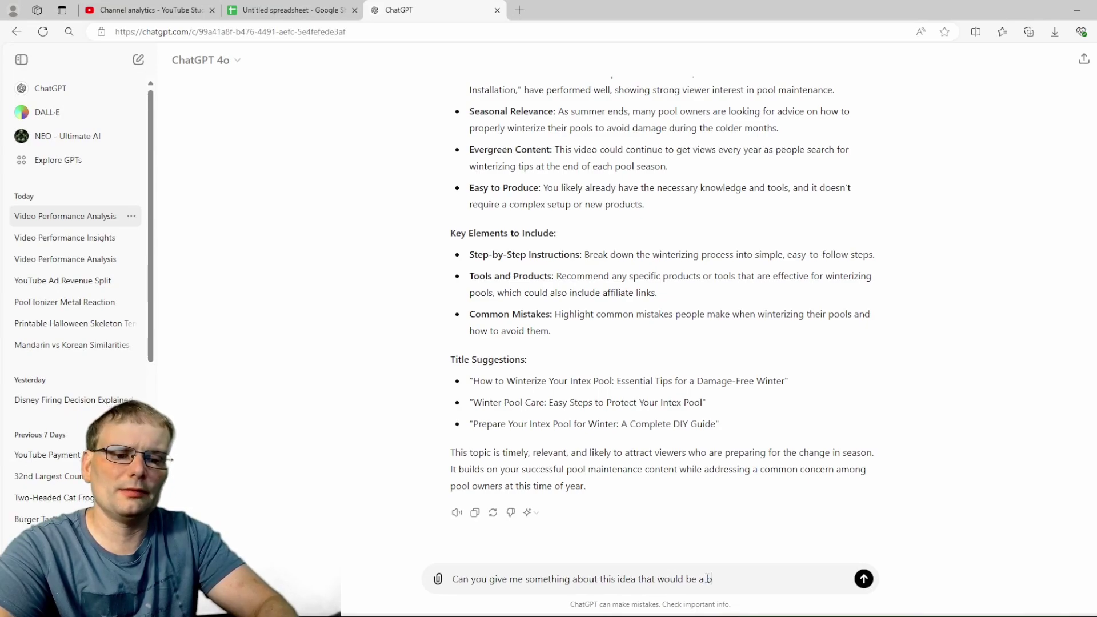
text(it different tha)
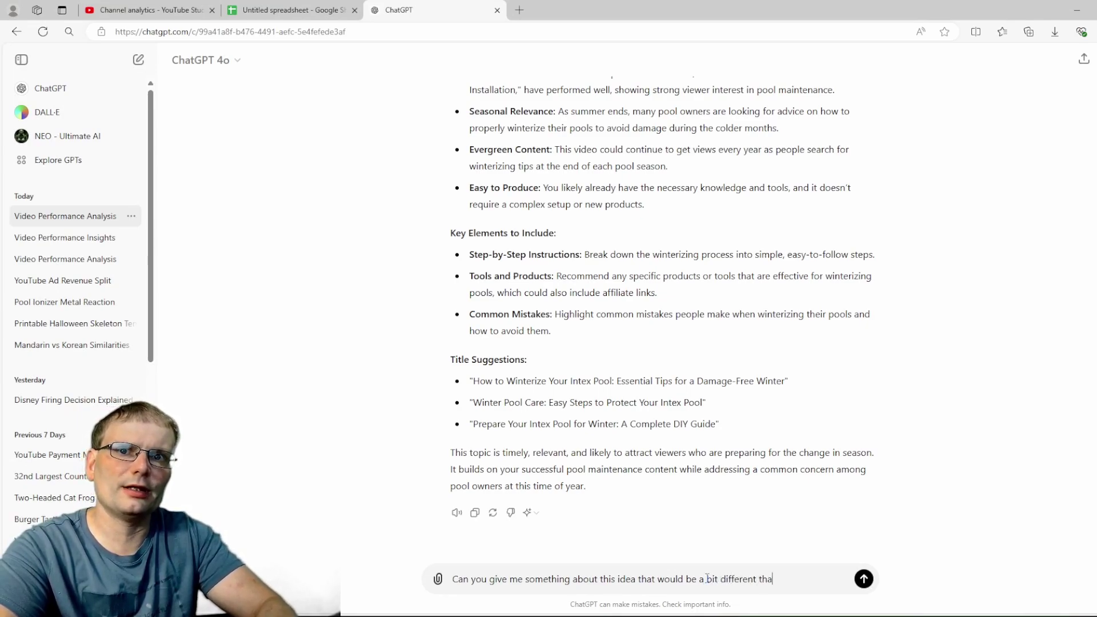
text(n usual to s)
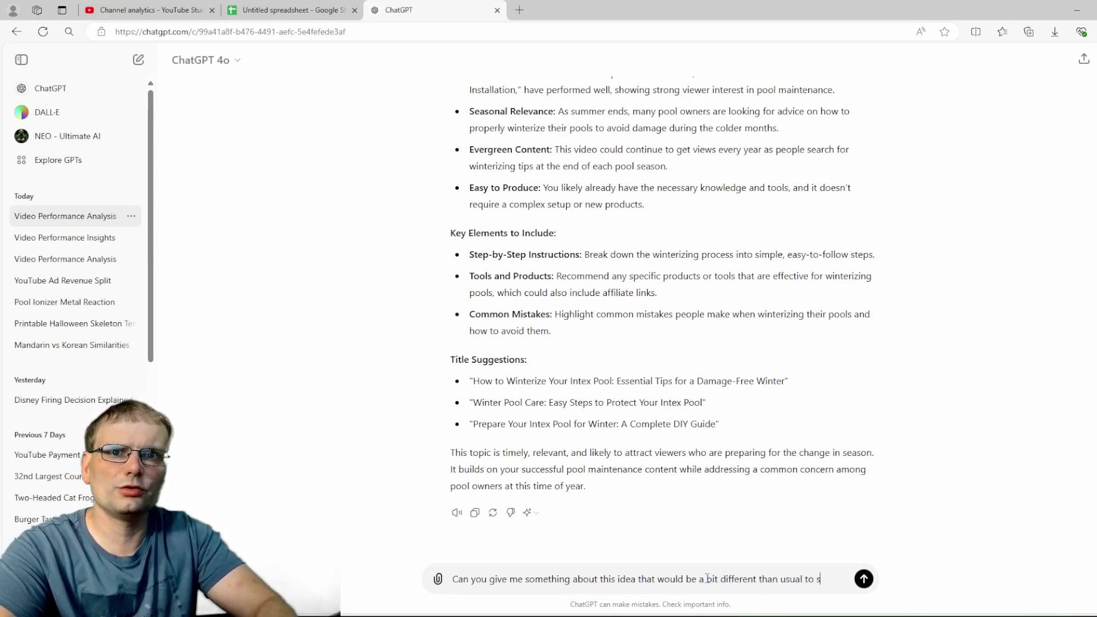
text(tand out also )
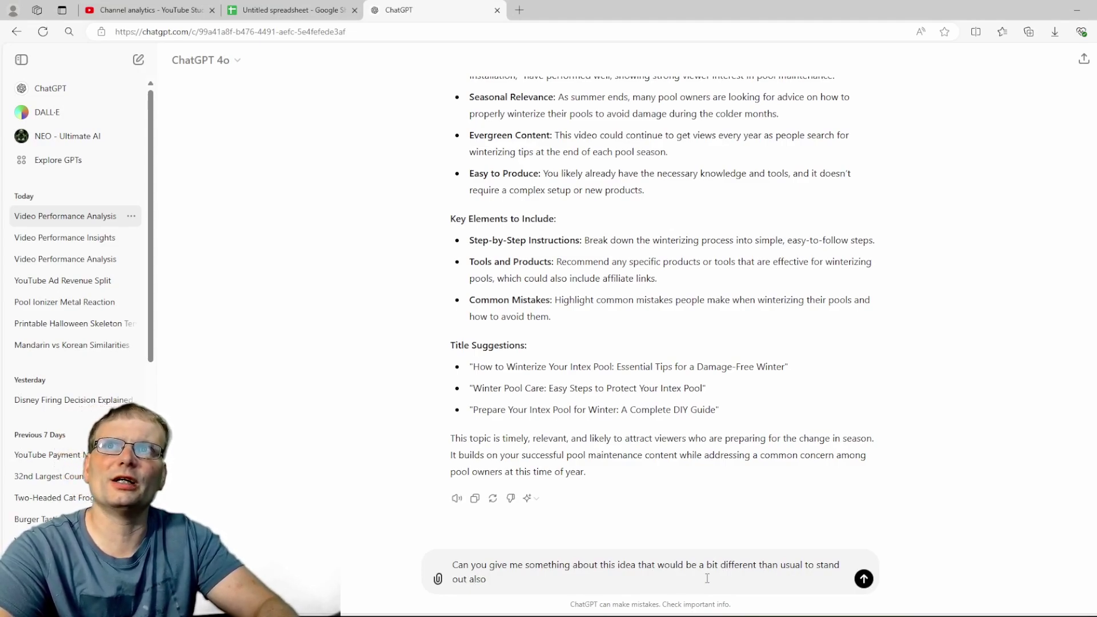
Step: Continue the message with the request "give me the best title to show up on search results"
text(give me the )
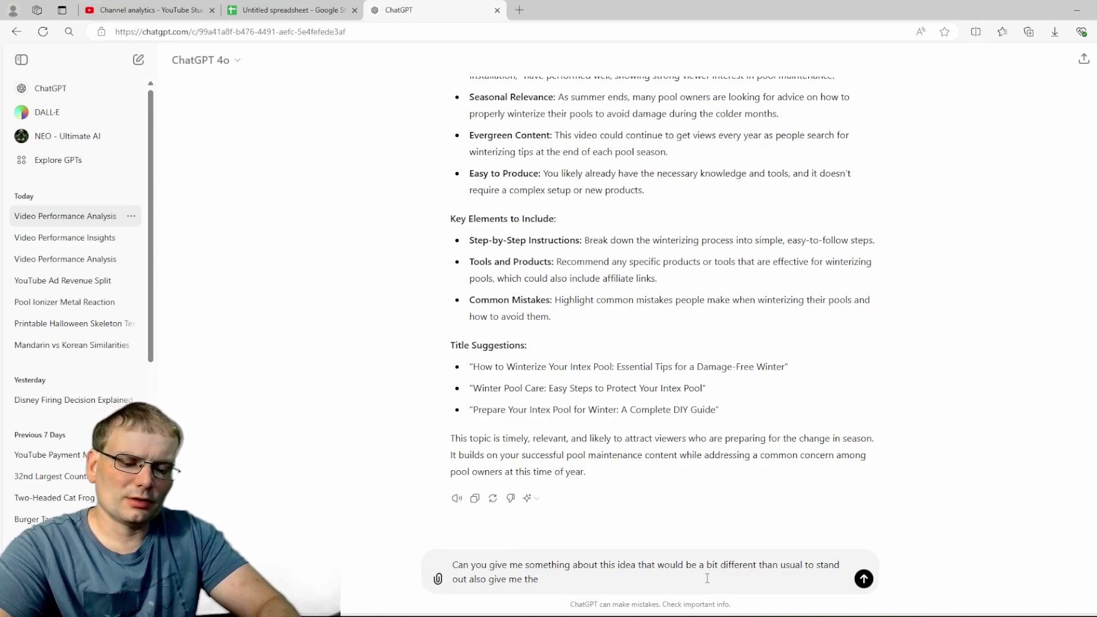
text(best )
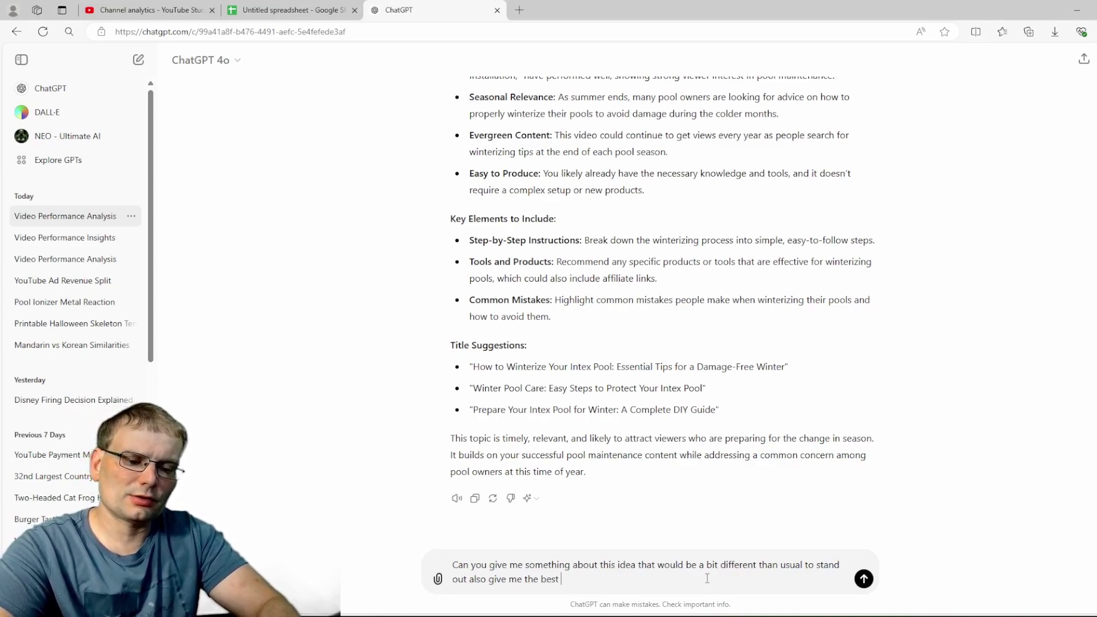
text(title to show up on )
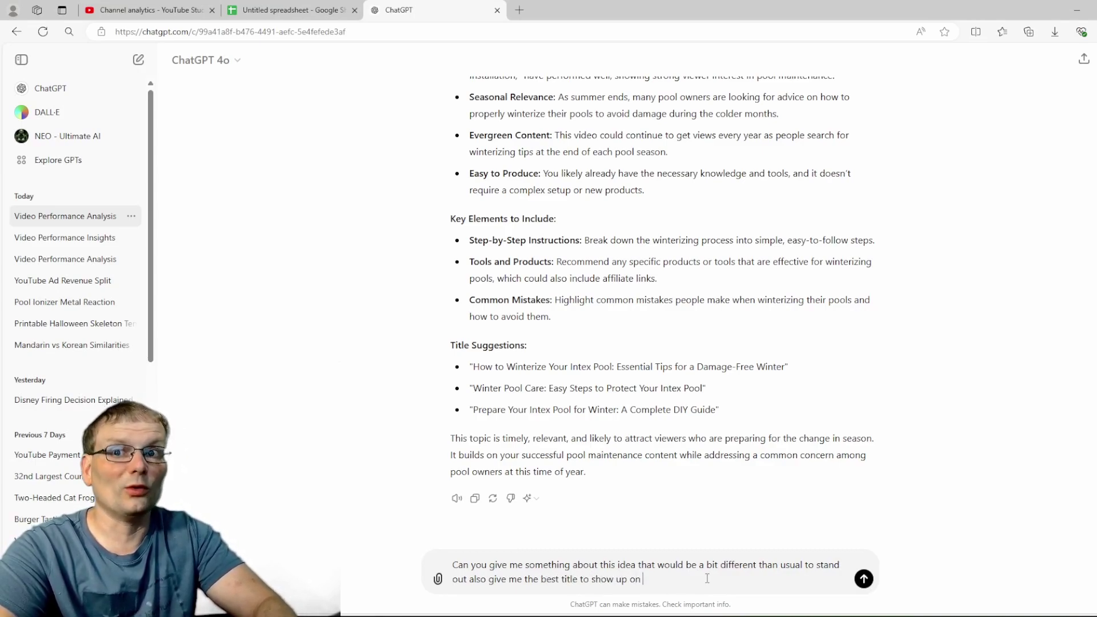
text(sear)
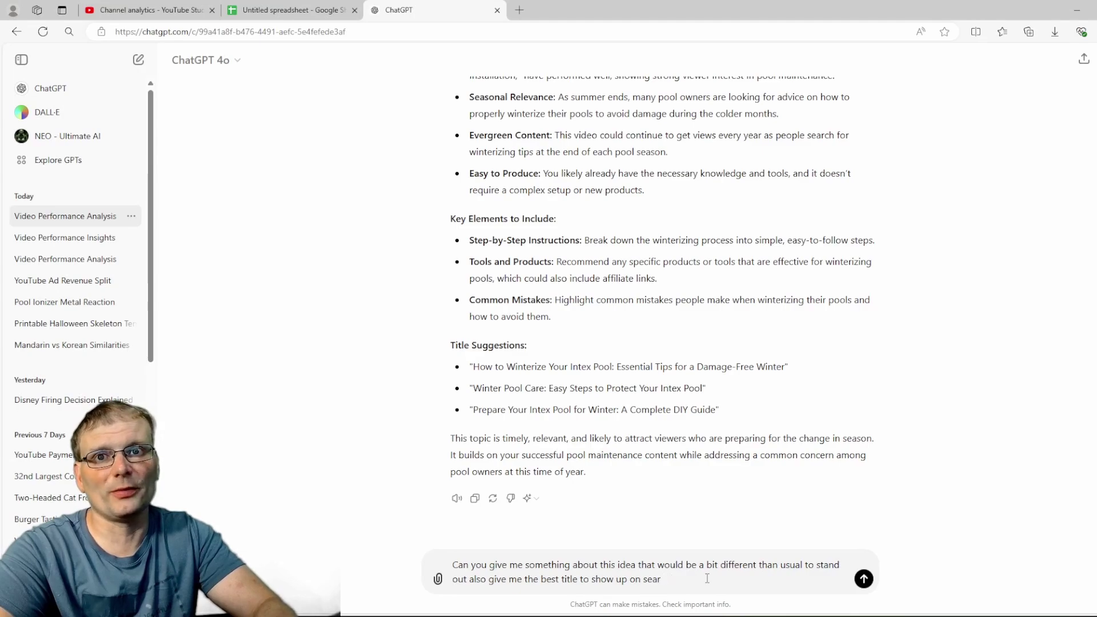
text(ch engine)
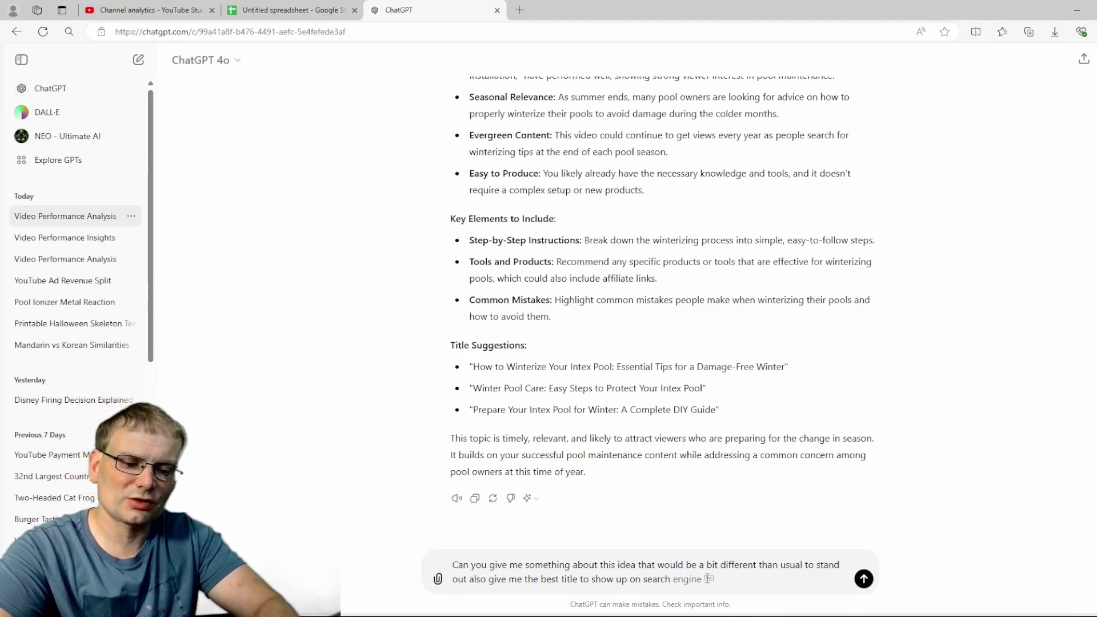
key(BackSpace)
key(BackSpace)
key(BackSpace)
key(BackSpace)
key(BackSpace)
key(BackSpace)
text(results a)
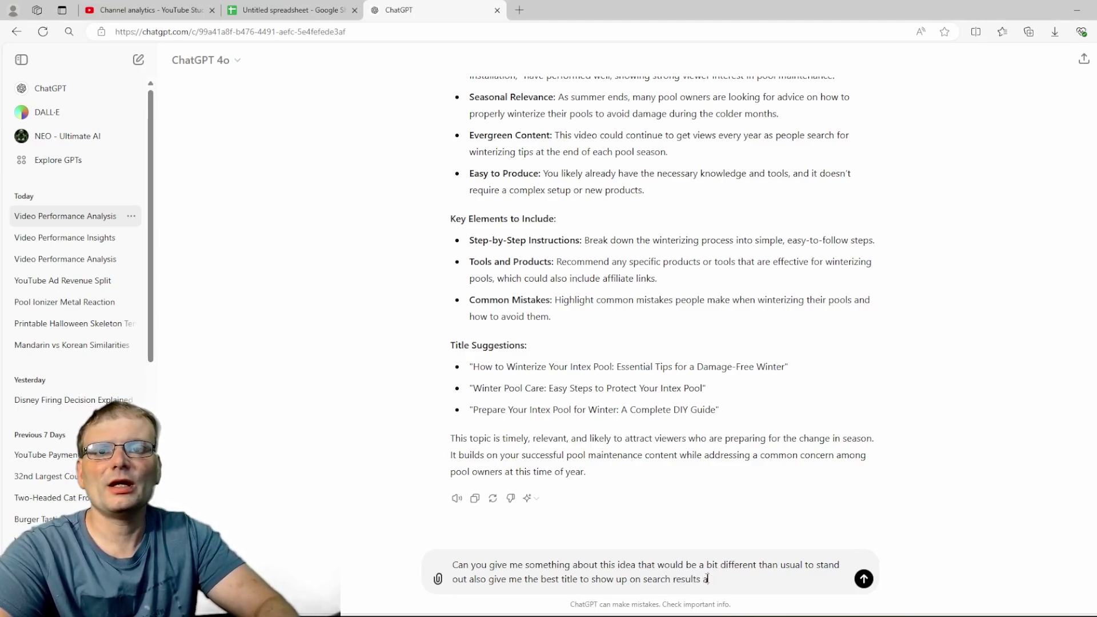
Step: Complete the message with "and a great video description full of keywords and data" and send it
text(nd a great)
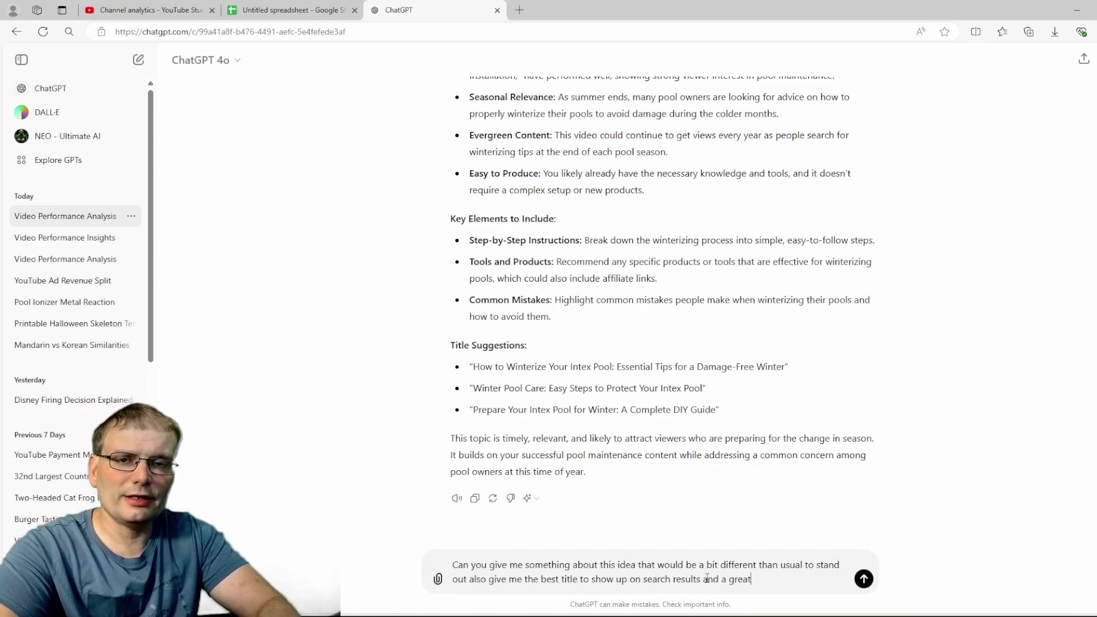
text( video )
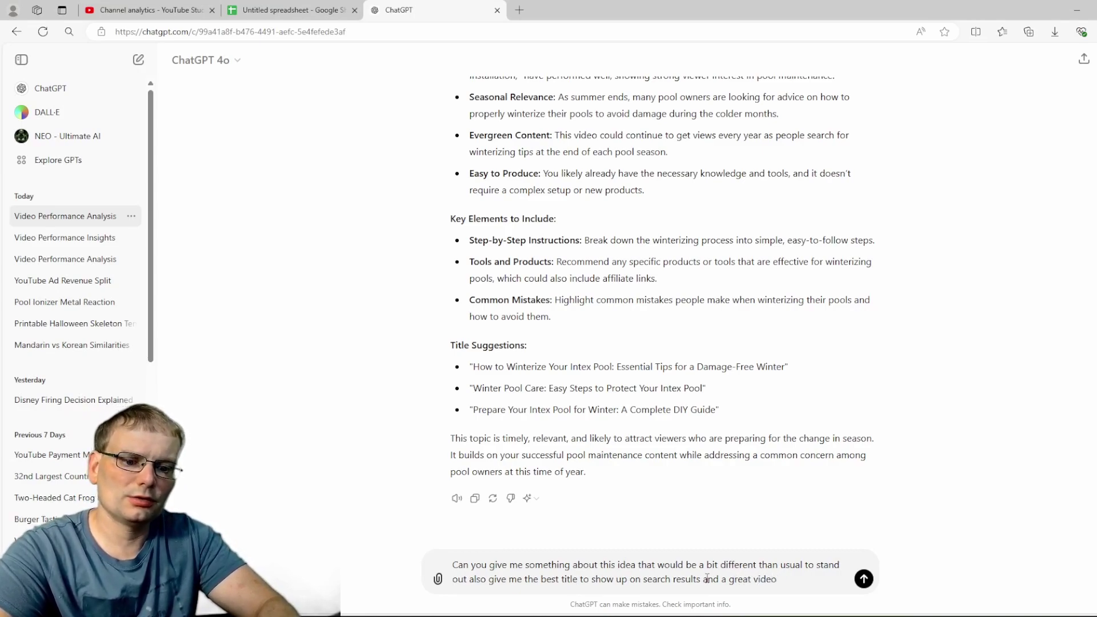
text(descit)
key(BackSpace)
key(BackSpace)
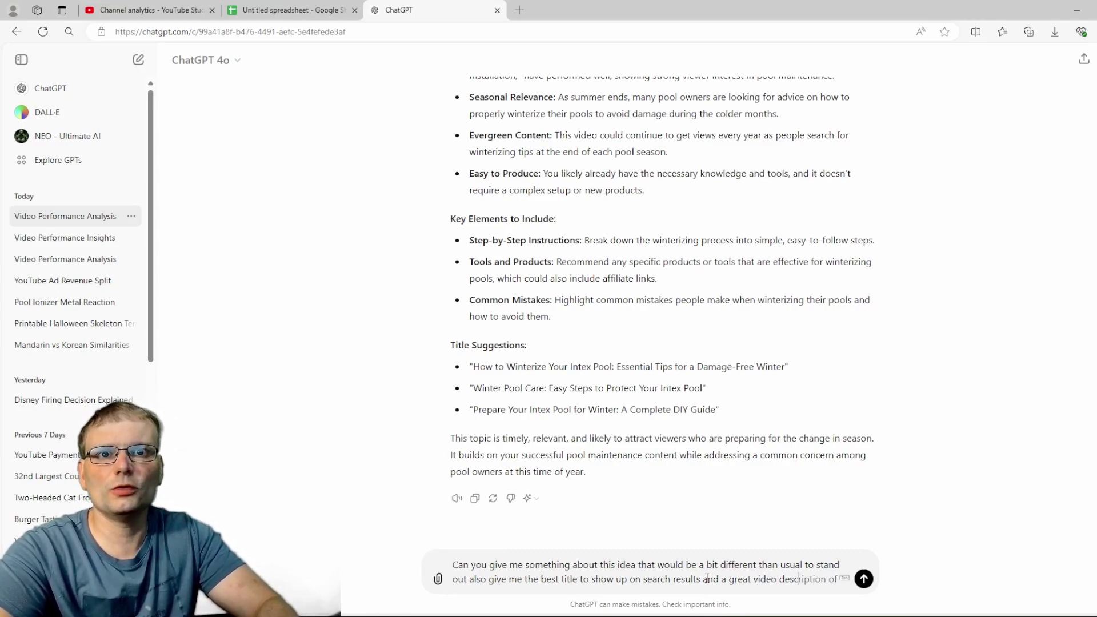
text(ription f)
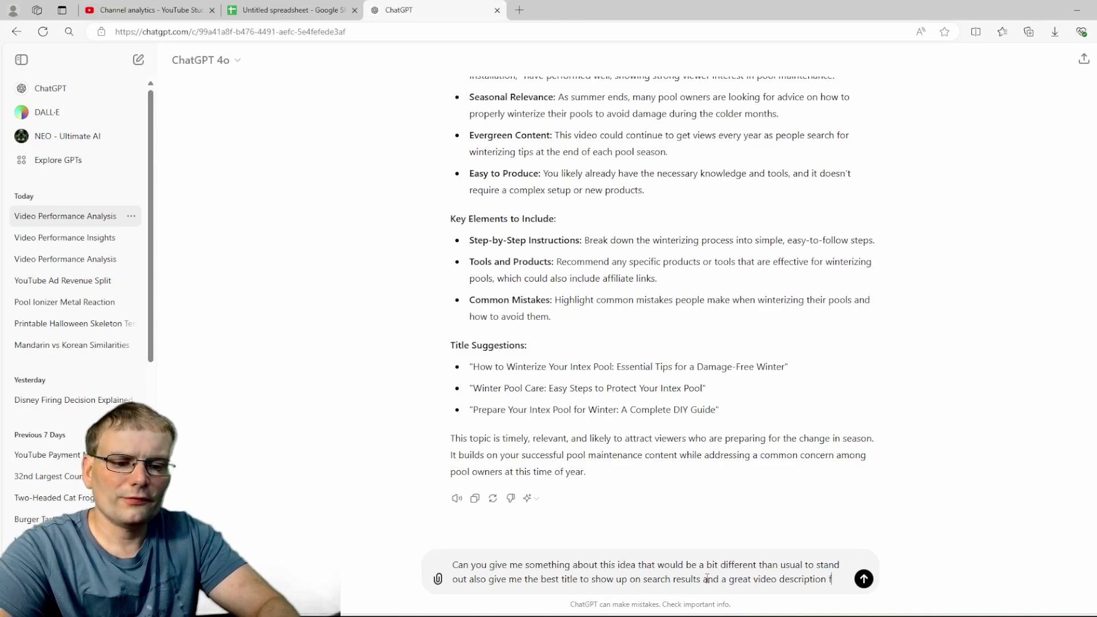
text(ull of keywor)
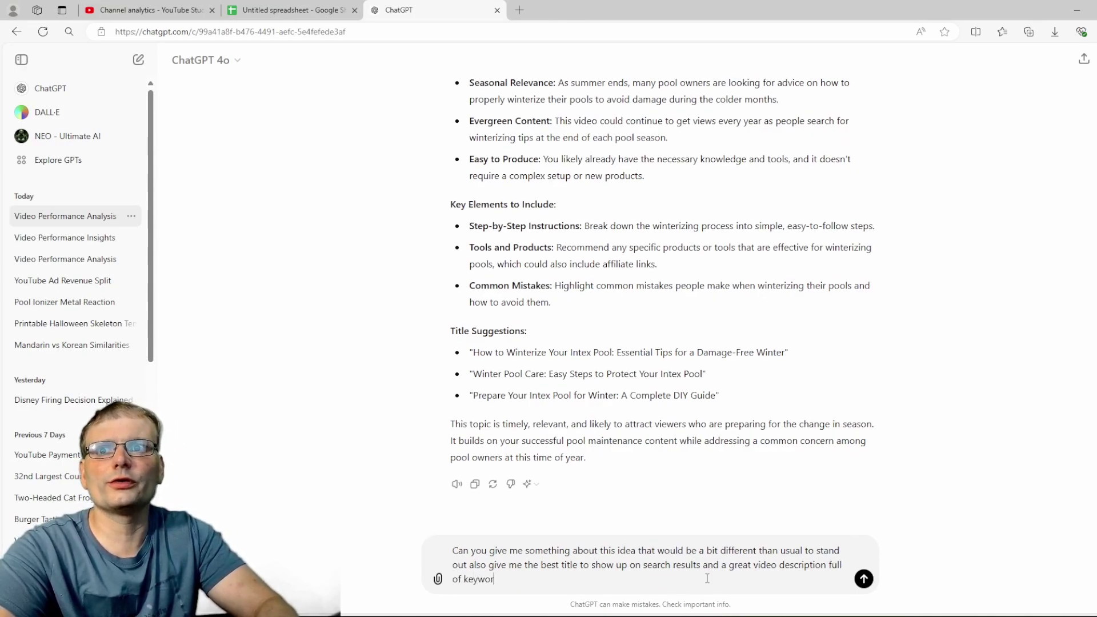
text(ds and )
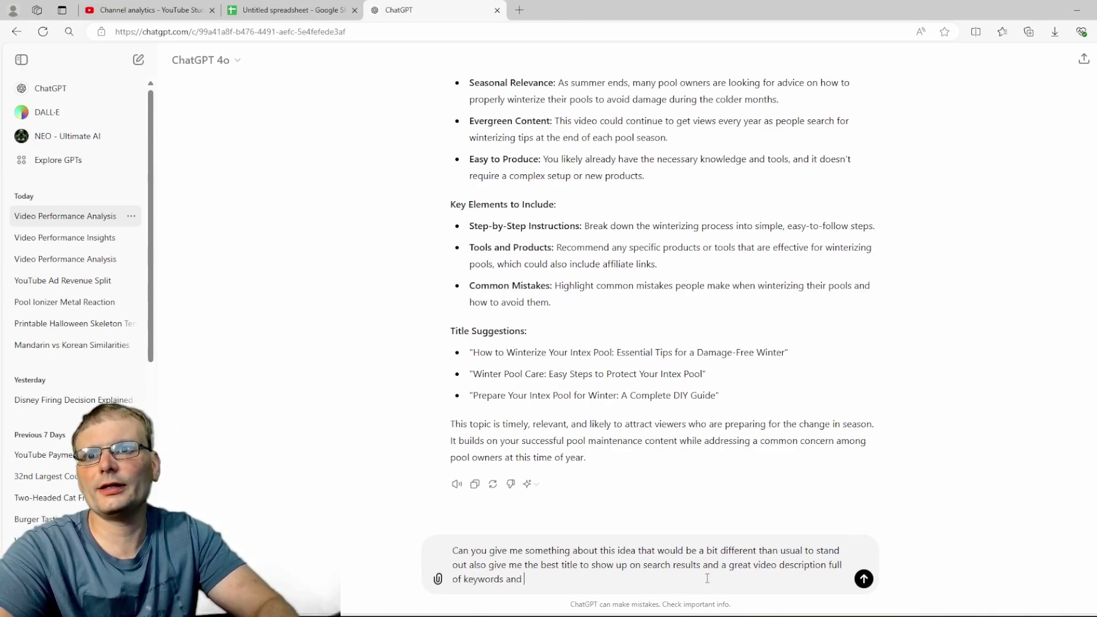
text(data)
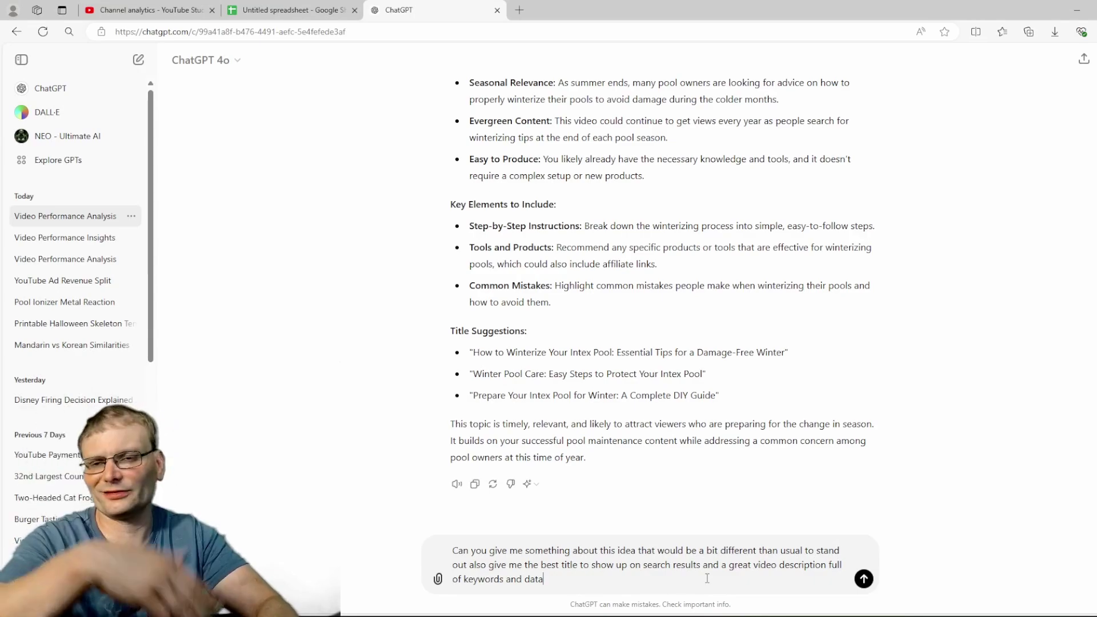
key(Return)
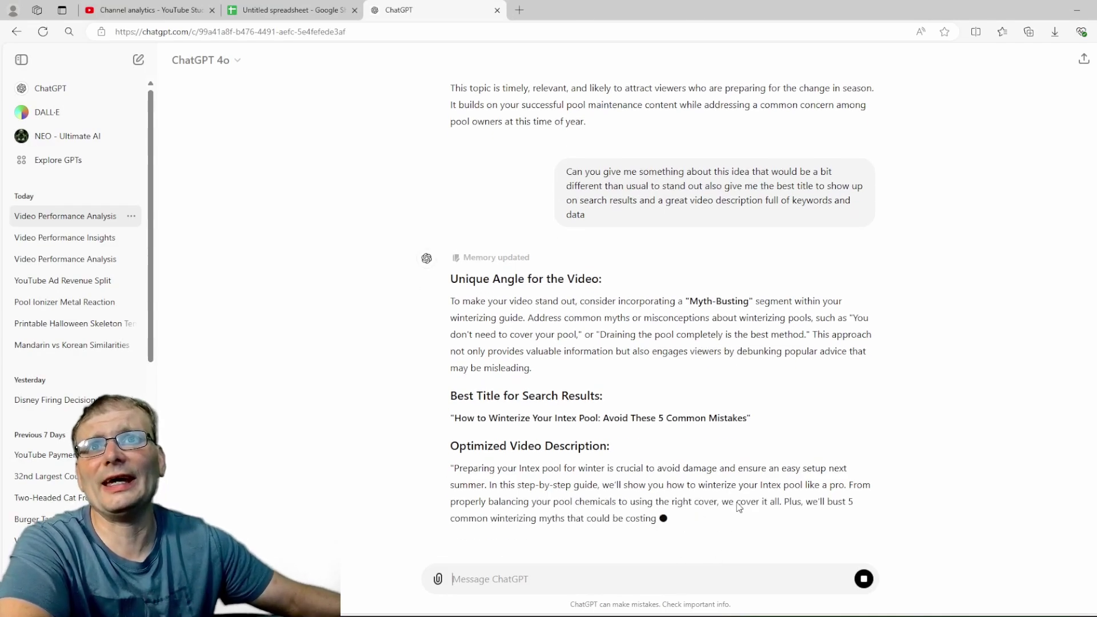
Step: Read the reply's unique video angle, best search title, optimized description, keywords and video outline
scroll(850, 427, up, 1)
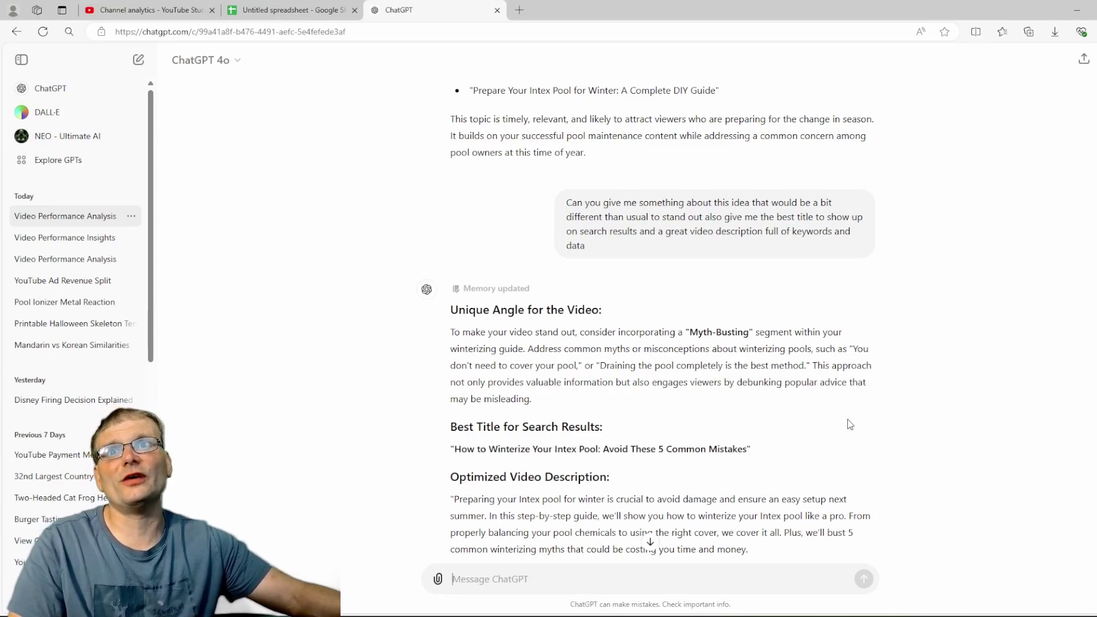
scroll(895, 430, down, 1)
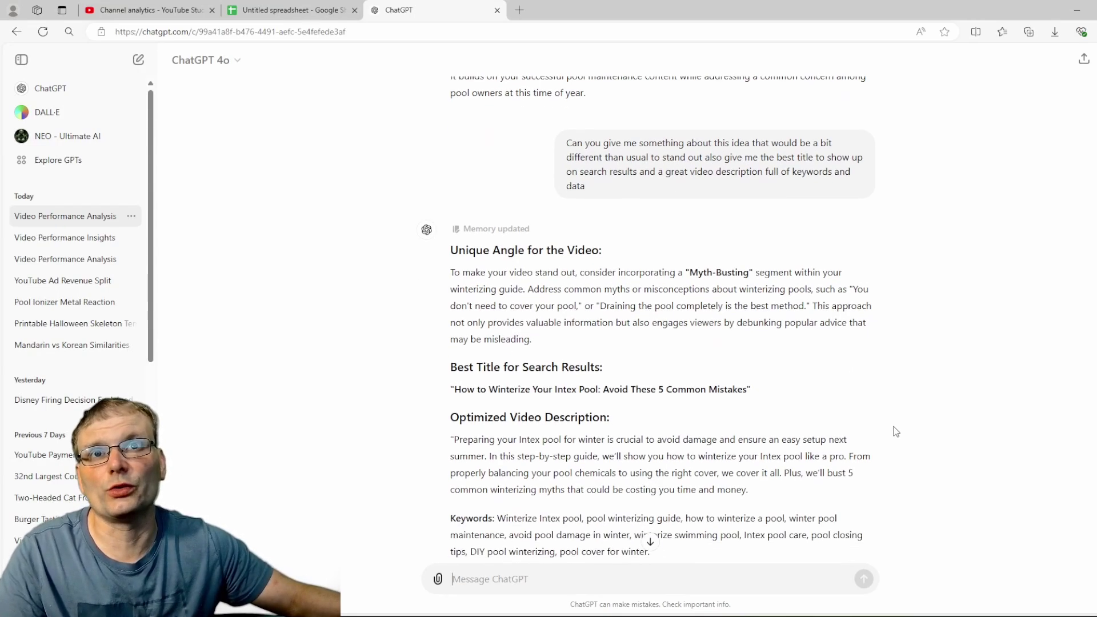
scroll(896, 432, down, 1)
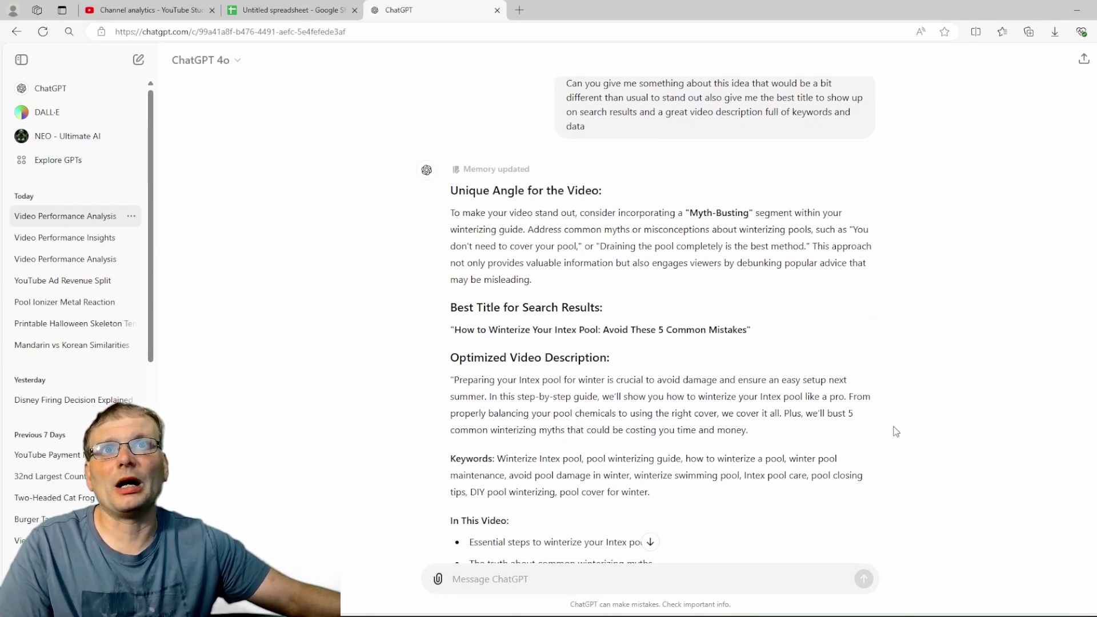
scroll(895, 430, down, 2)
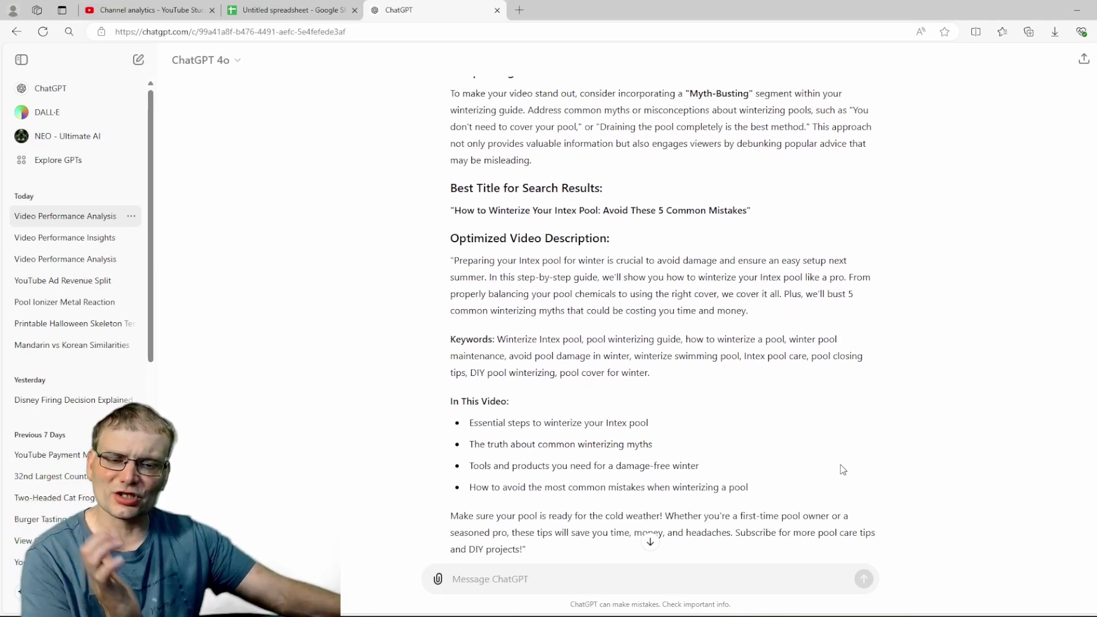
scroll(860, 452, up, 2)
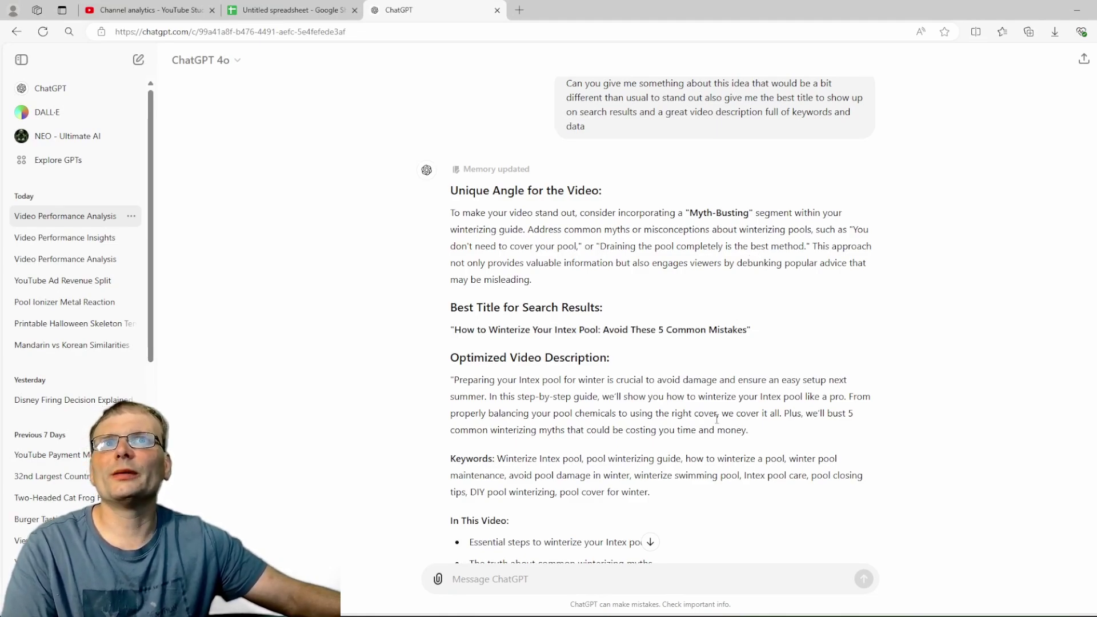
scroll(717, 419, down, 2)
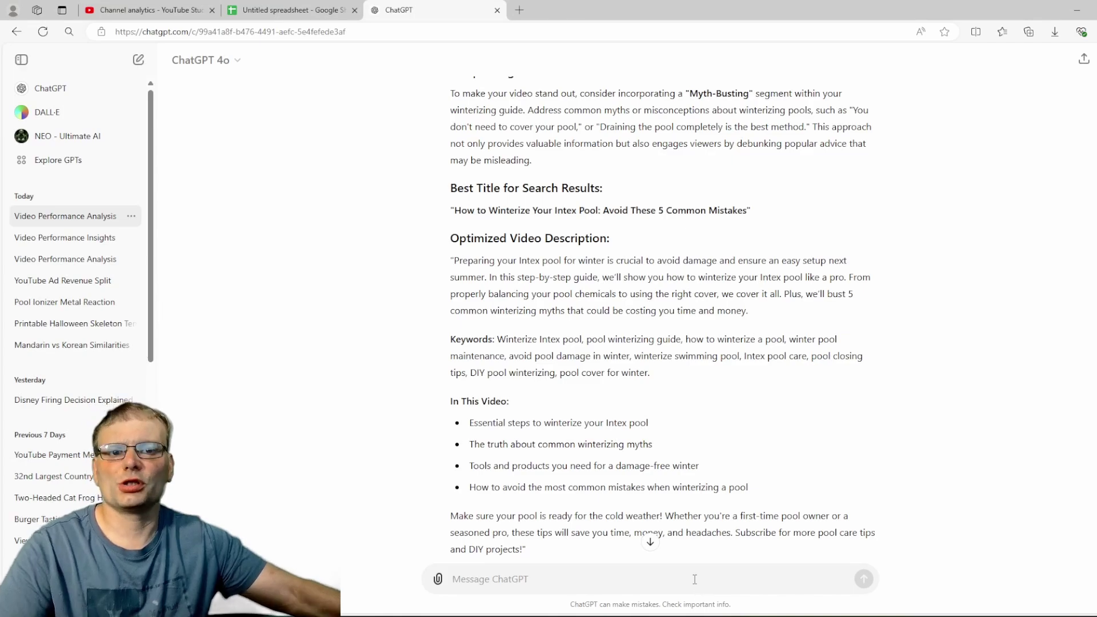
Step: Send the prompt "for the you dont need to cover your pool give me a thumbnail idea" and view the reply
text(for the you dont)
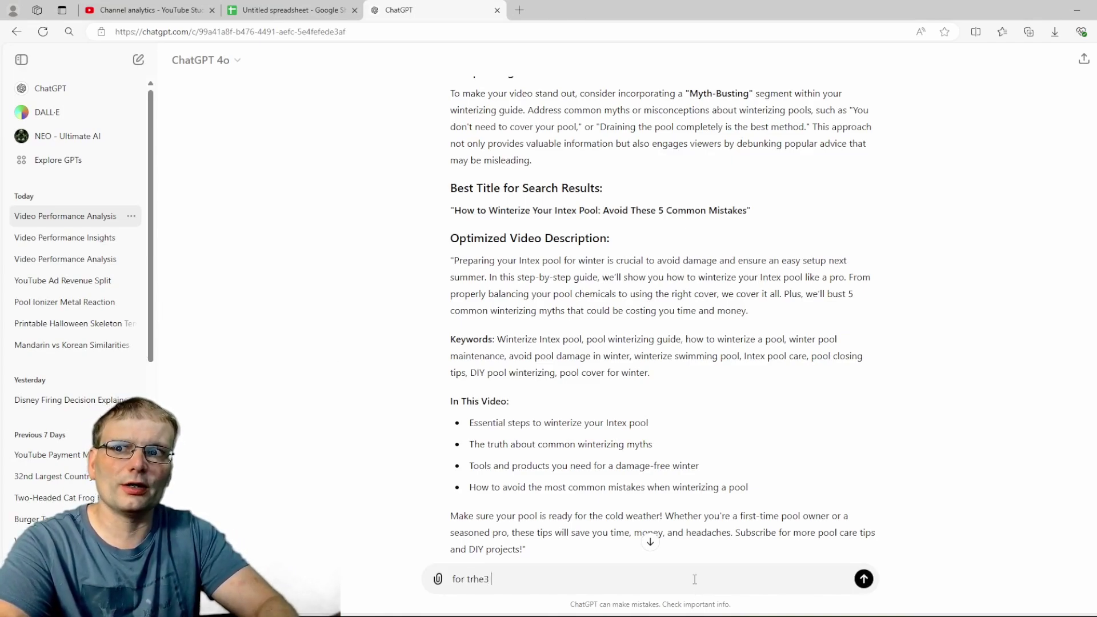
text( need to )
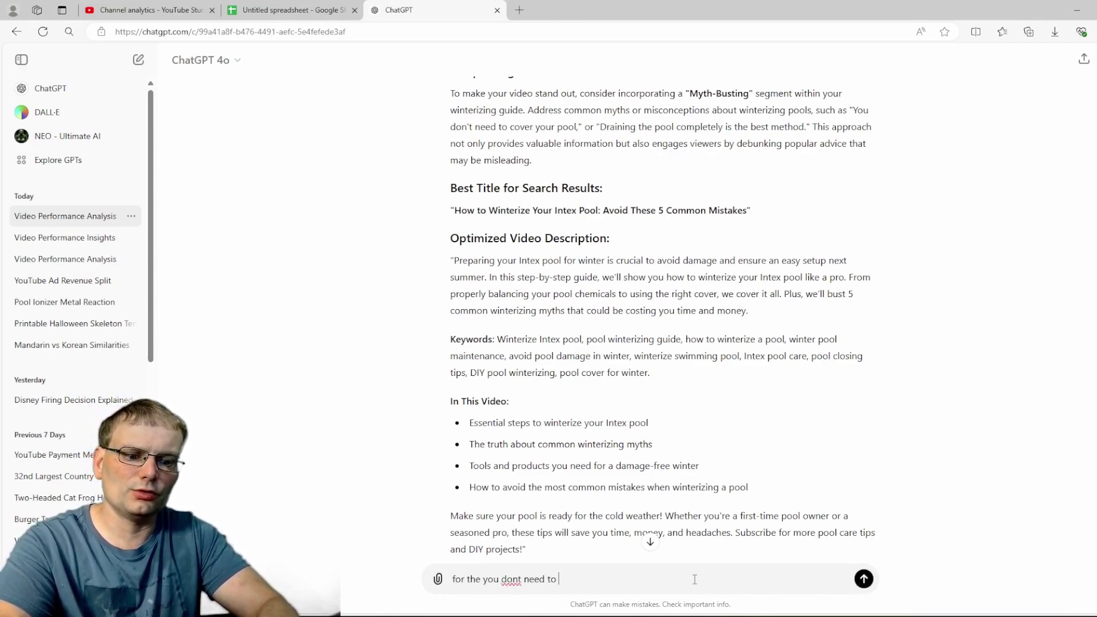
text(cover your pool fg)
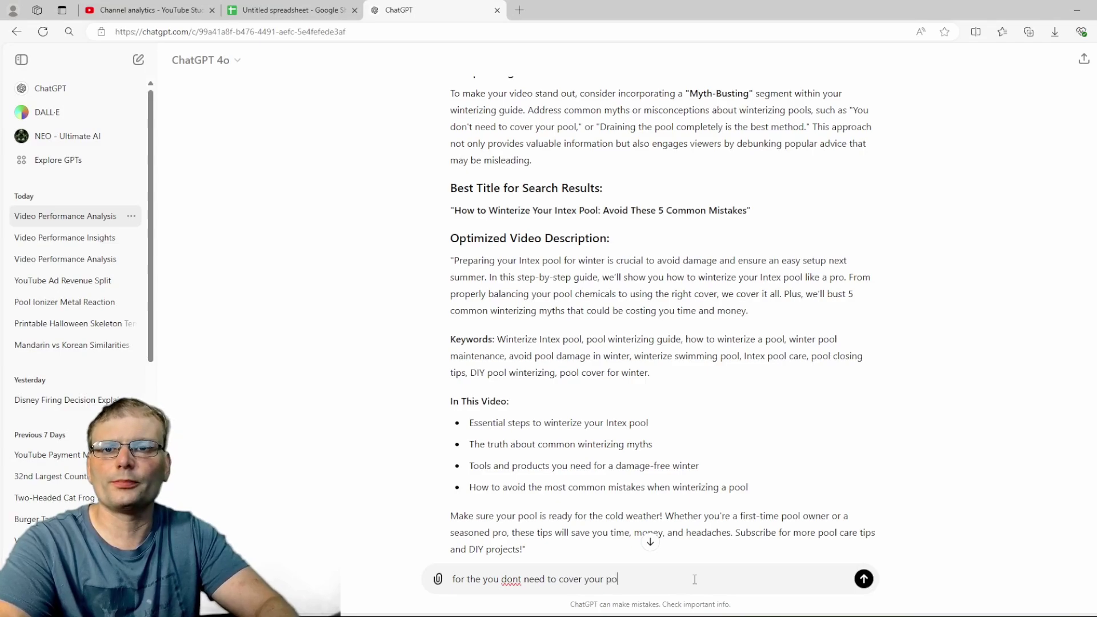
key(BackSpace)
key(BackSpace)
text(give m)
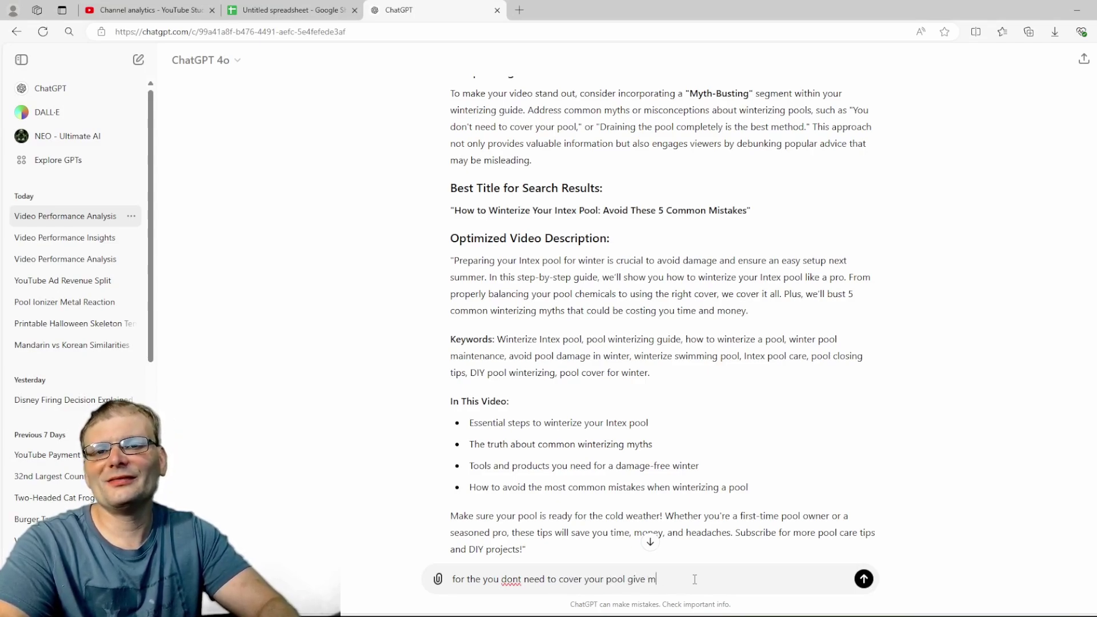
text(e a th)
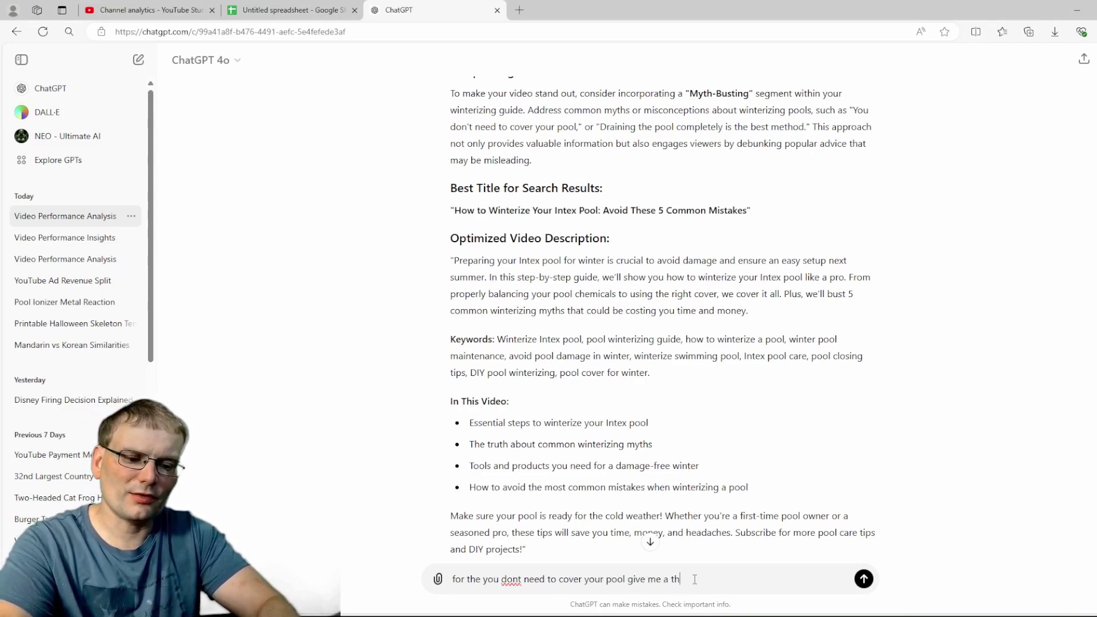
text(umbnail idea)
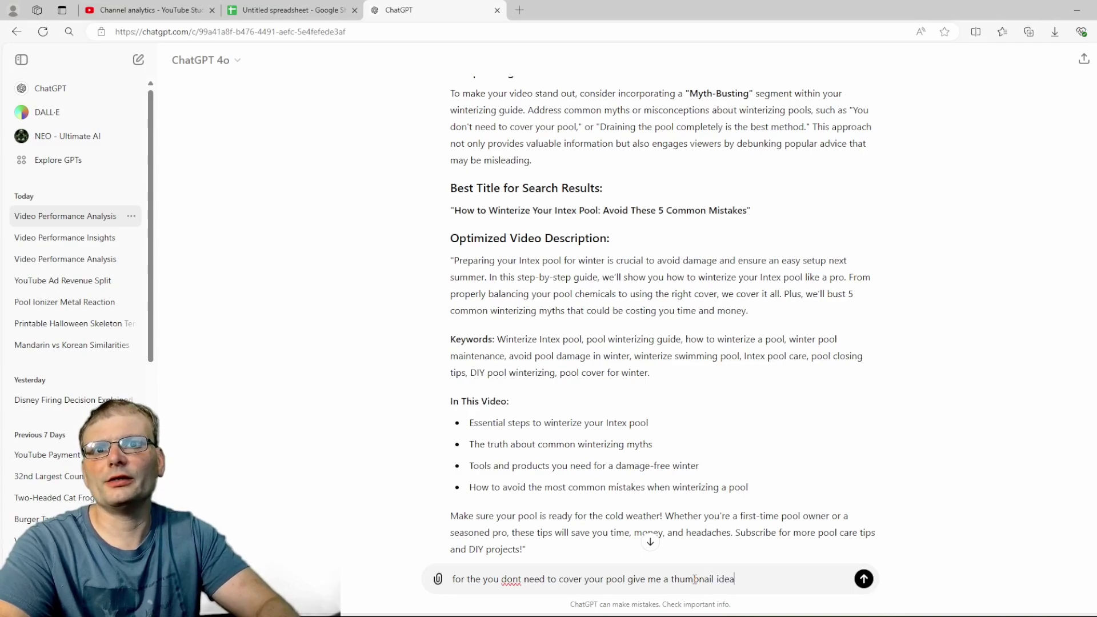
key(Return)
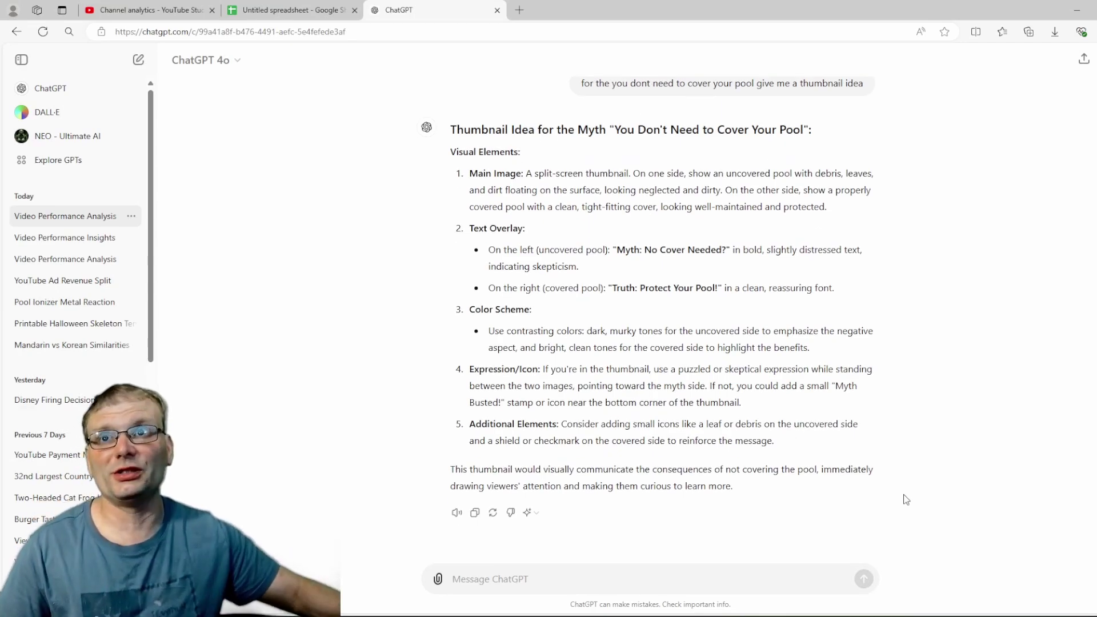
scroll(906, 497, up, 1)
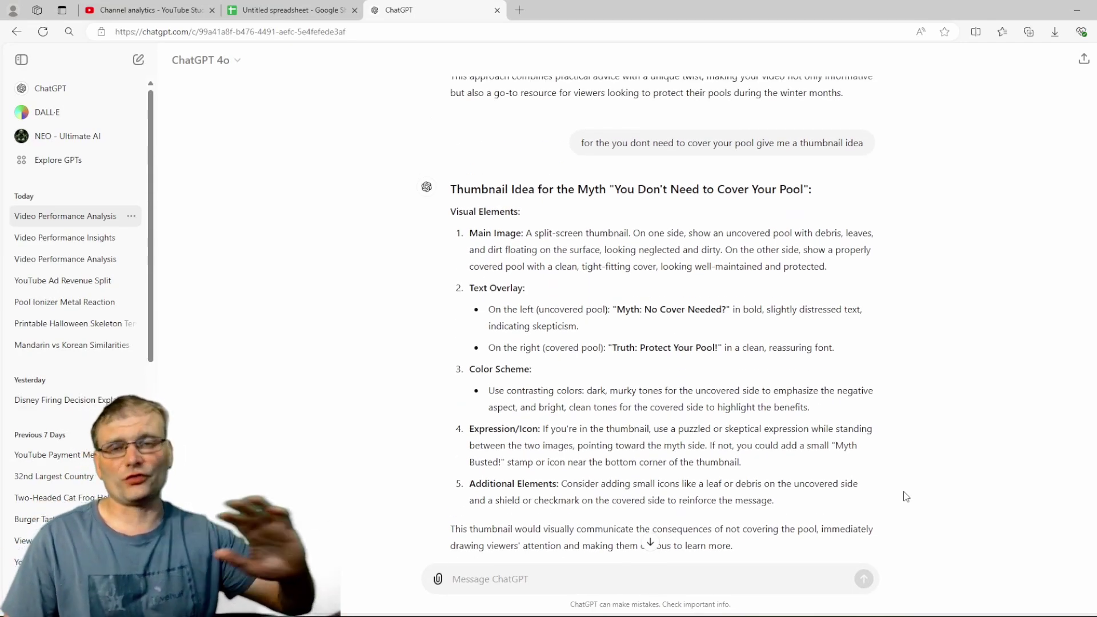